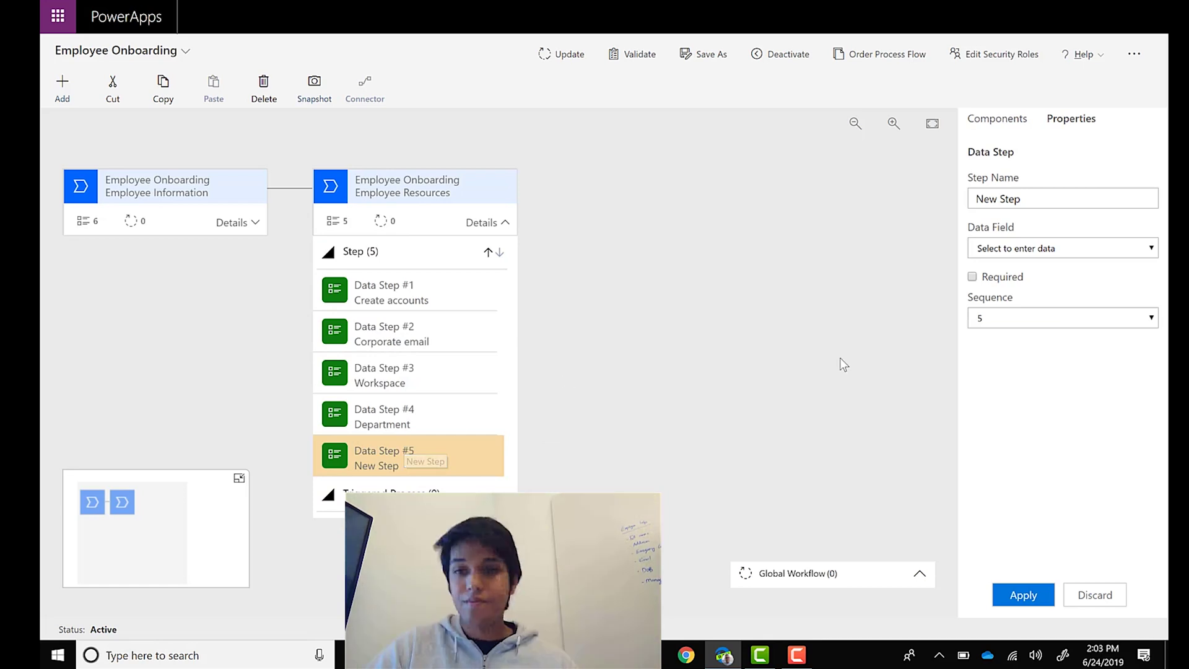
Bind the fifth data step of the Employee Resources stage to the HR contact field and apply it
click(990, 248)
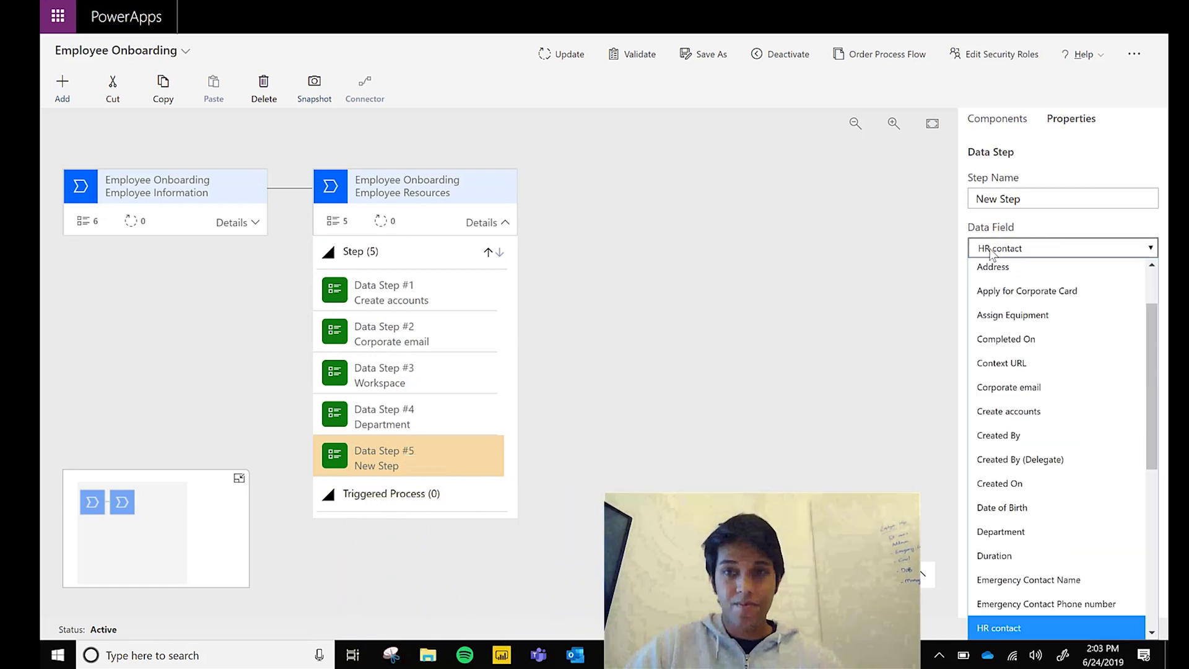
click(991, 251)
click(1023, 595)
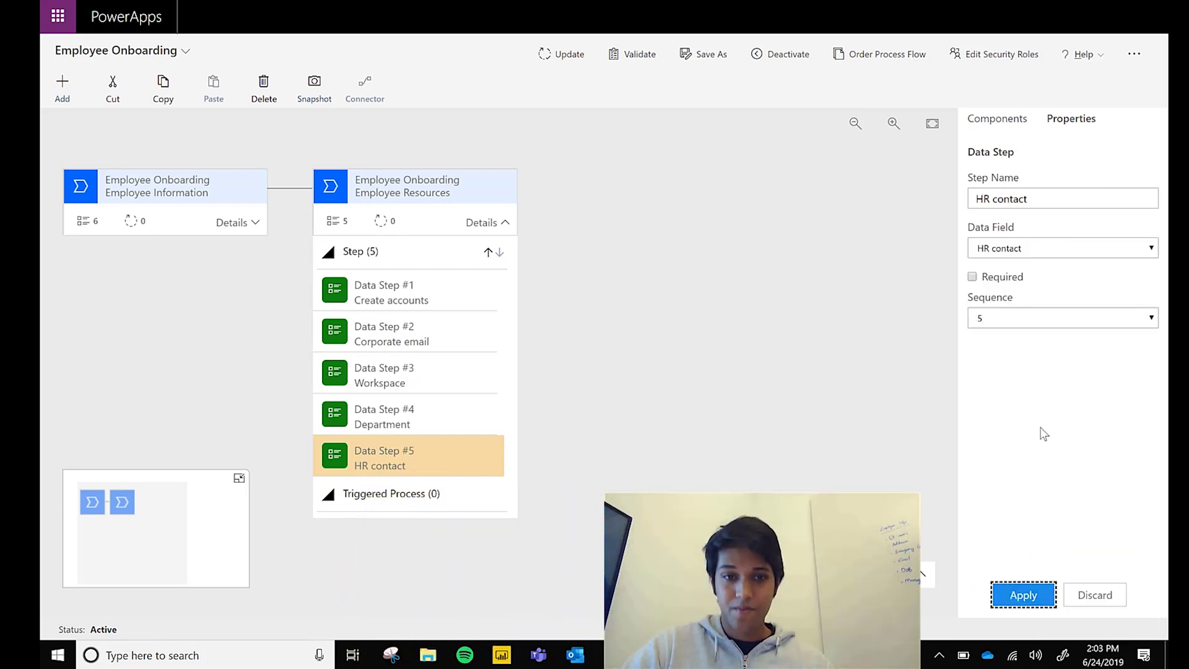
Add a sixth data step to the Employee Resources stage, bound to the Assign Equipment field
click(1005, 129)
drag(998, 290, 427, 486)
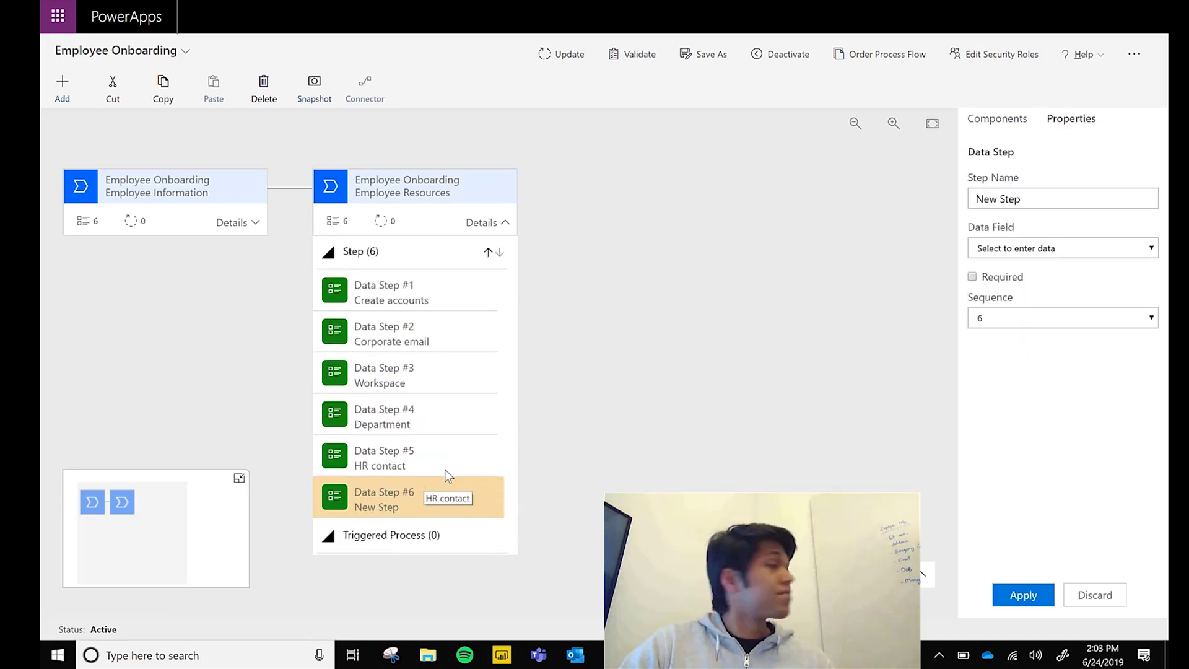
click(1128, 254)
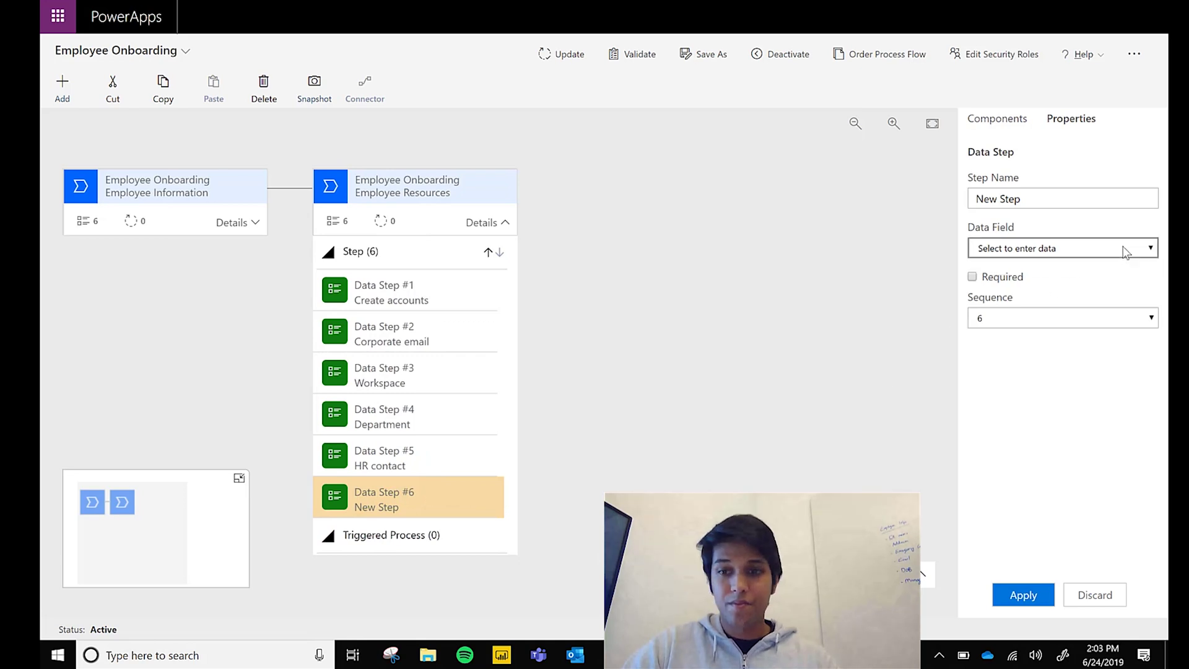
key(Return)
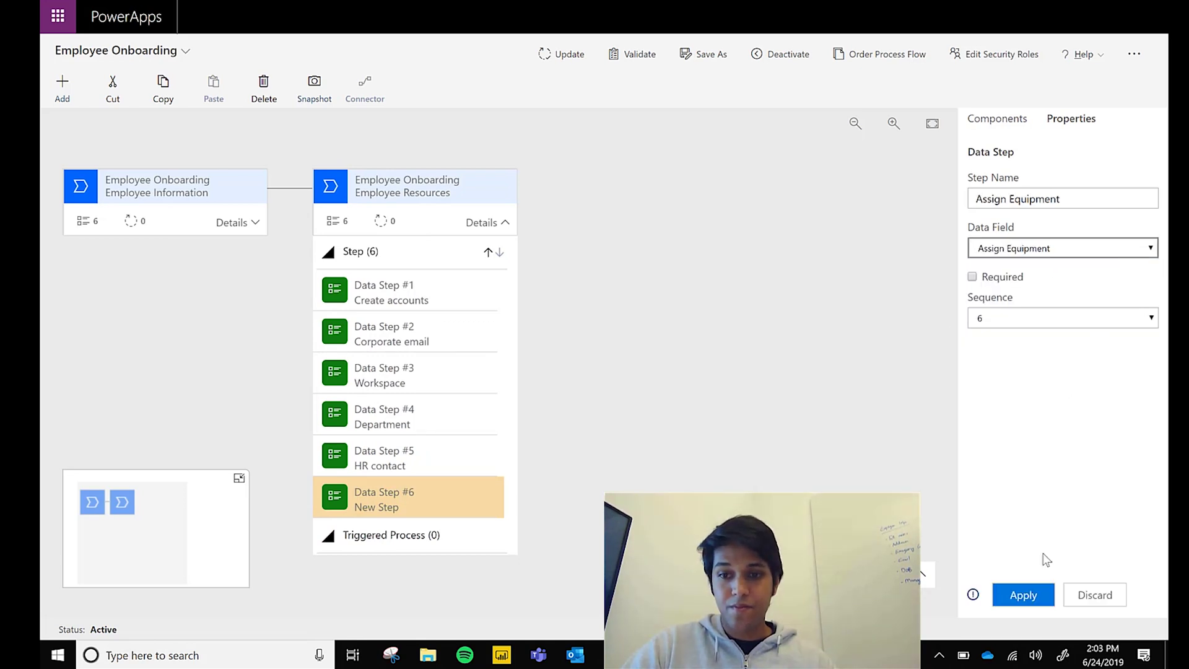
click(1038, 596)
Add a new stage after Employee Resources and name it Day 1
click(999, 121)
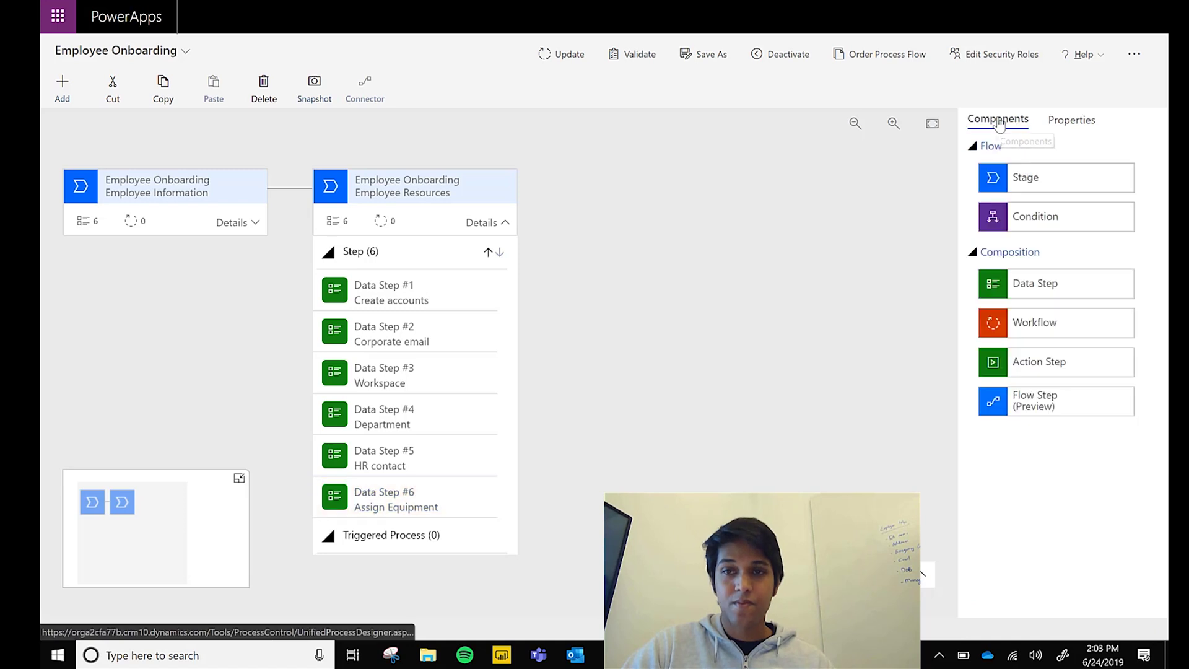
drag(993, 178, 542, 217)
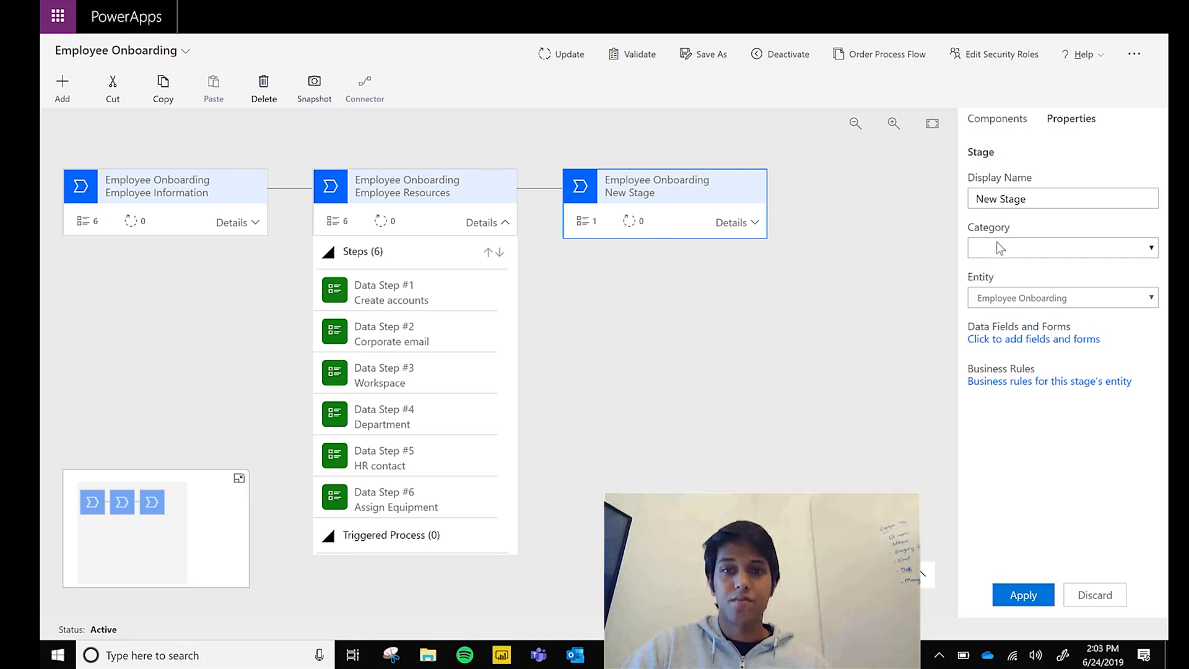
triple_click(1015, 200)
text(Day 1)
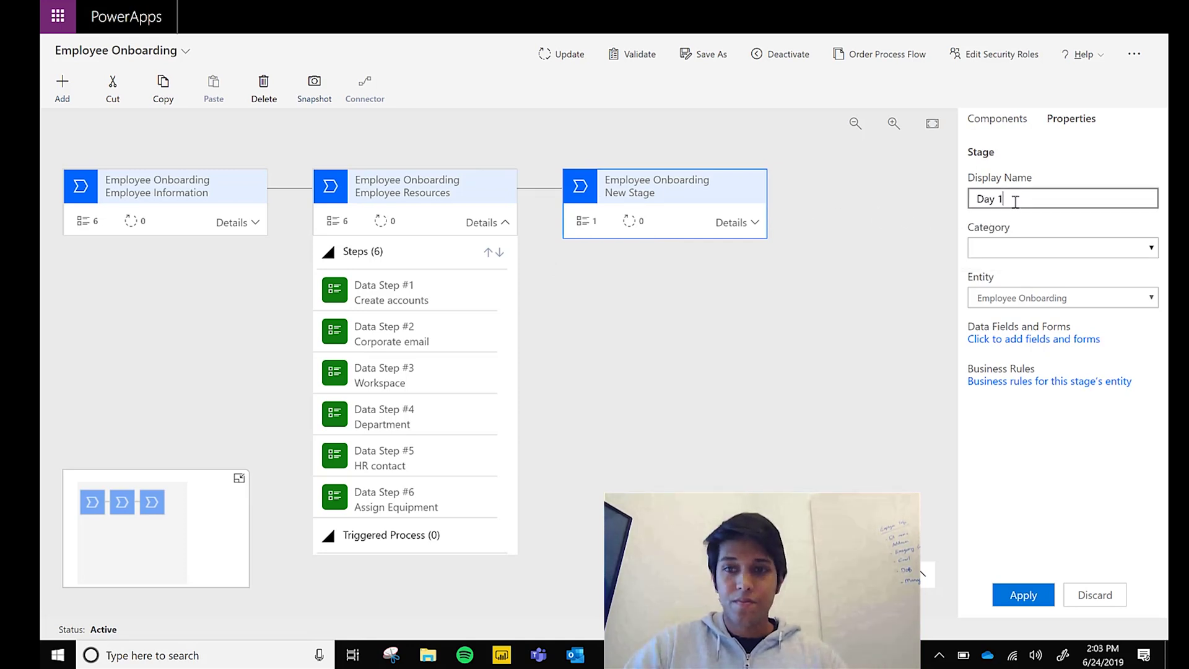
click(1033, 602)
Bind the first data step of the Day 1 stage to the Training field and apply it
click(759, 224)
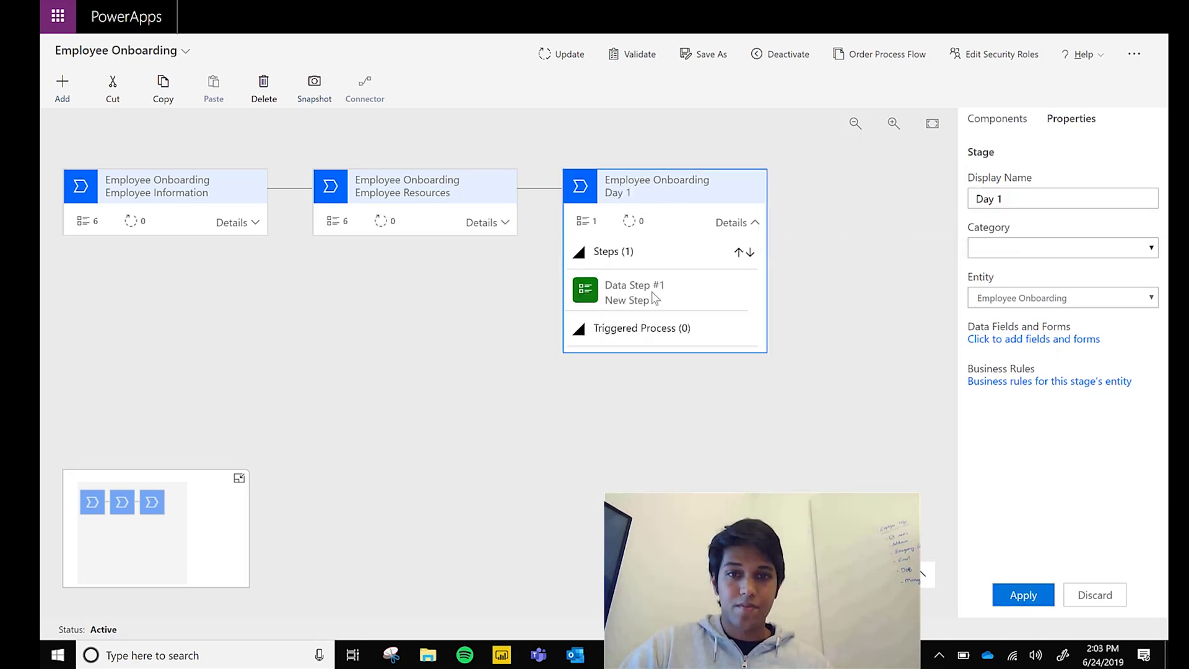
click(630, 291)
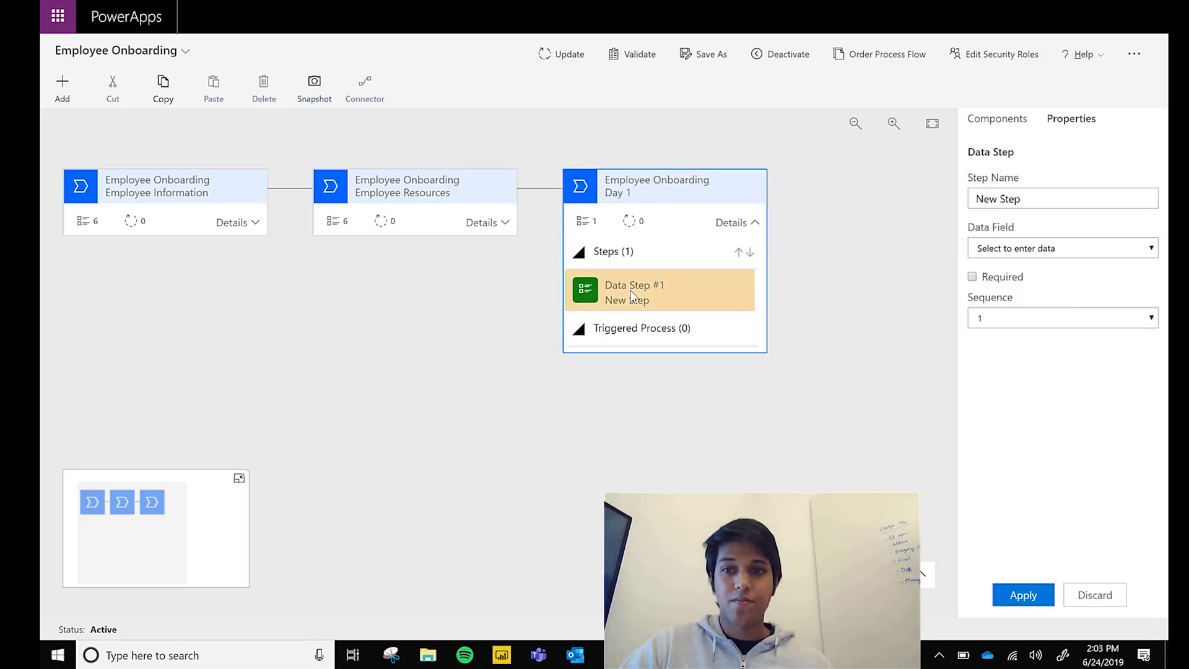
click(1096, 249)
text(Training)
key(Return)
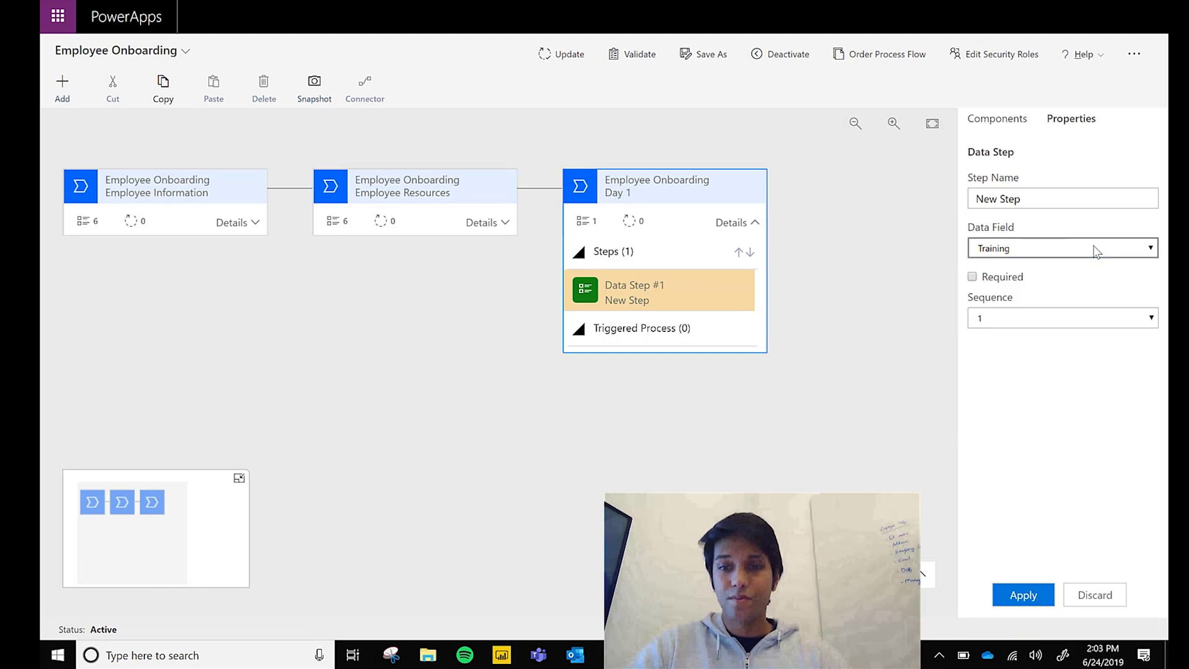
click(1022, 595)
Add a second data step to the Day 1 stage, bound to the Request Equipment field
click(994, 121)
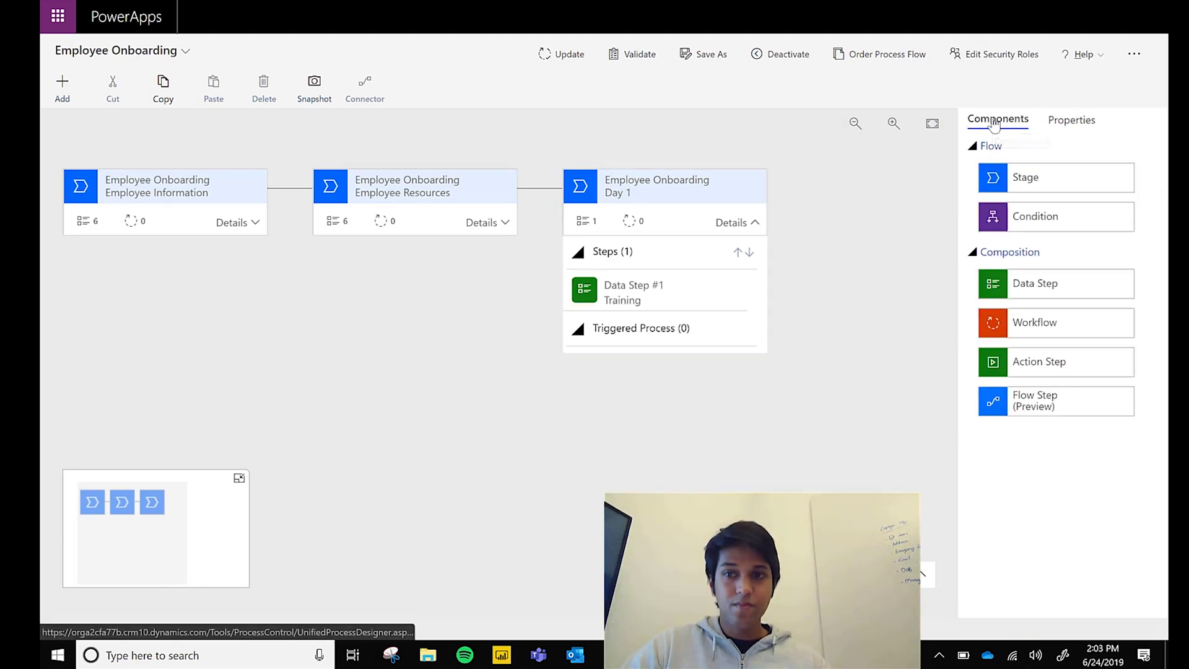
drag(1001, 284, 659, 309)
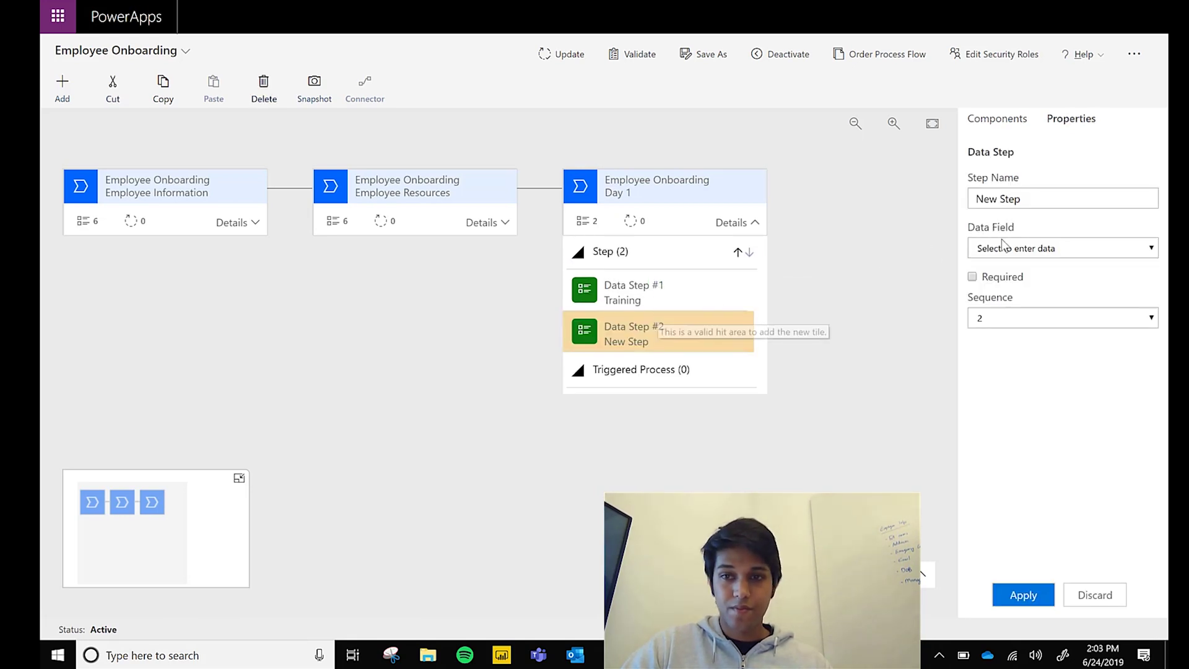
click(1022, 251)
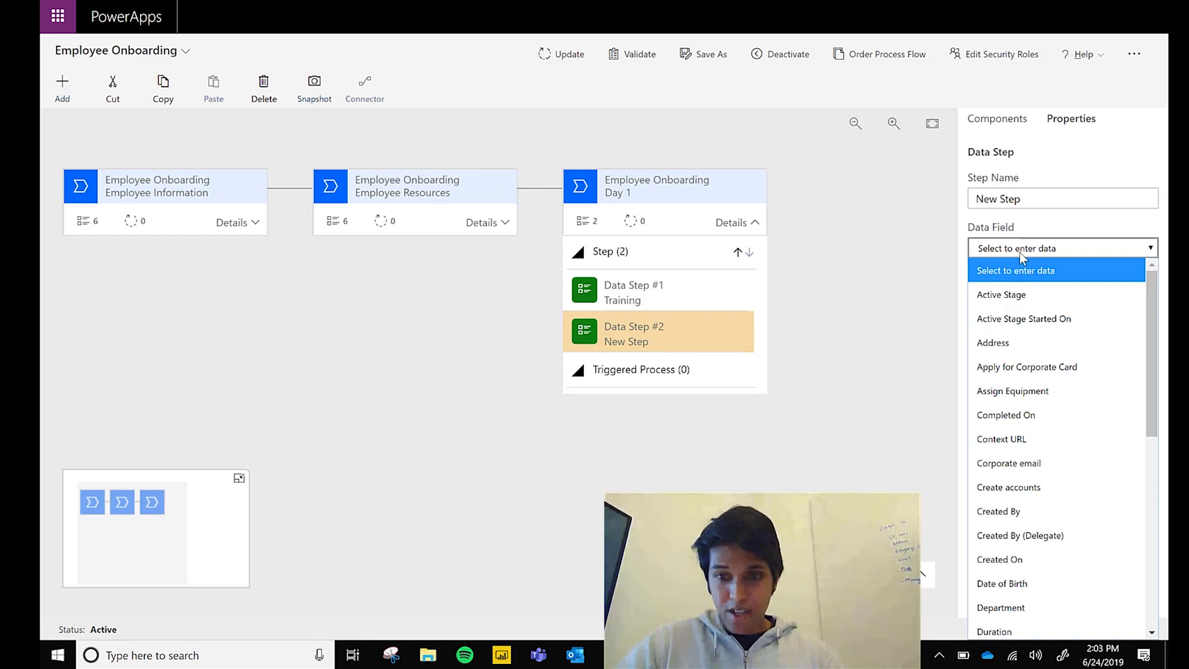
key(Down)
key(Down)
key(Down)
key(Down)
key(Down)
key(Down)
key(Down)
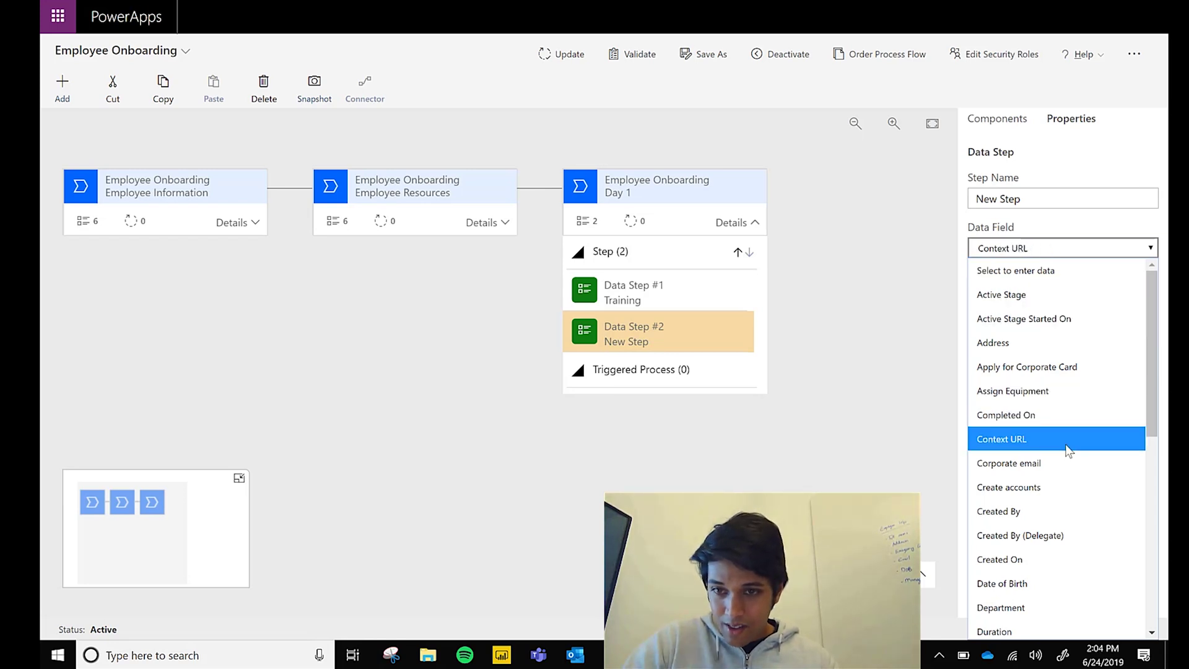
scroll(1069, 450, down, 6)
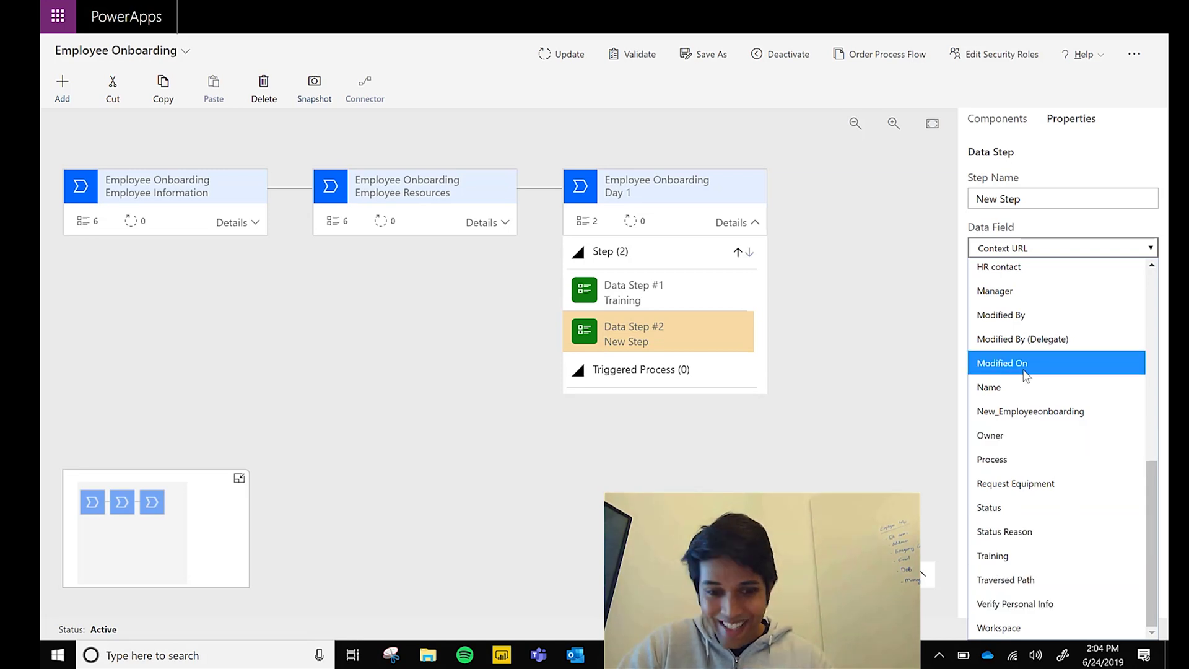
key(r)
key(Return)
click(1016, 593)
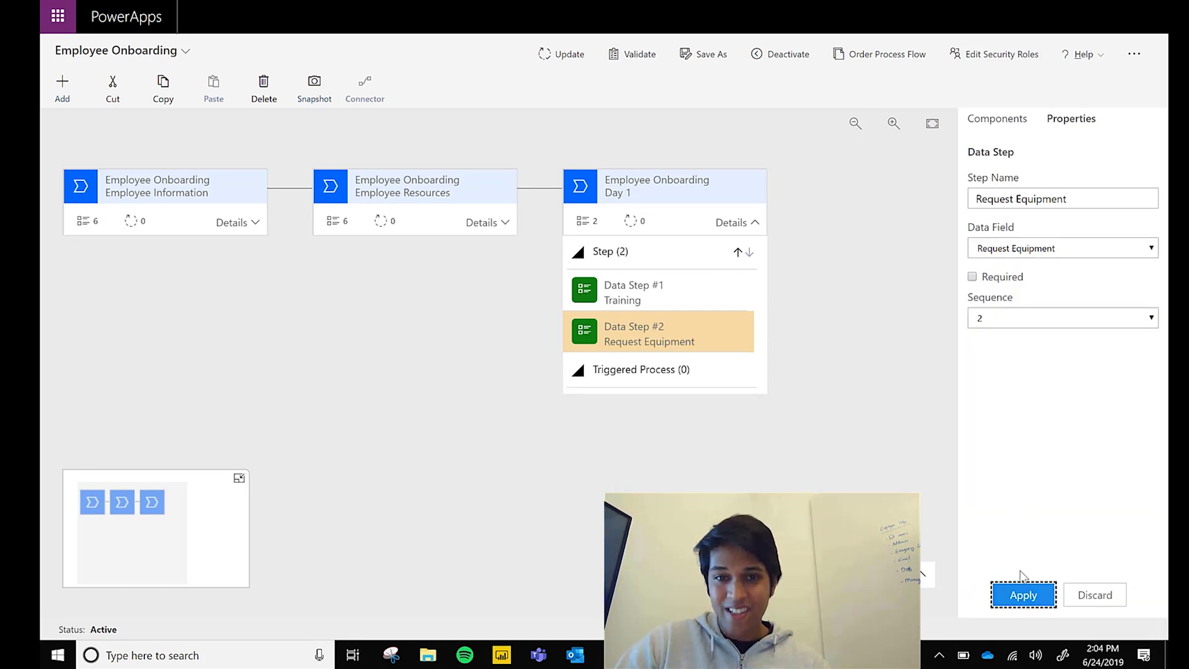
Add a third data step to the Day 1 stage, bound to the Apply for Corporate Card field
click(998, 119)
drag(1046, 284, 655, 353)
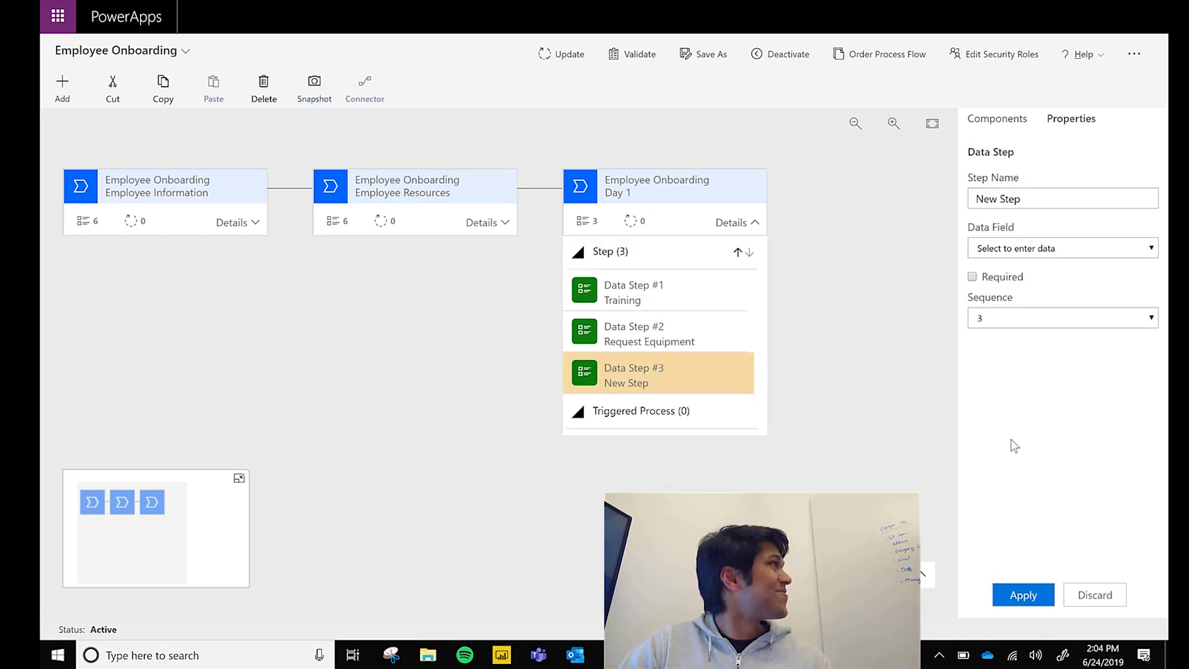
click(1073, 248)
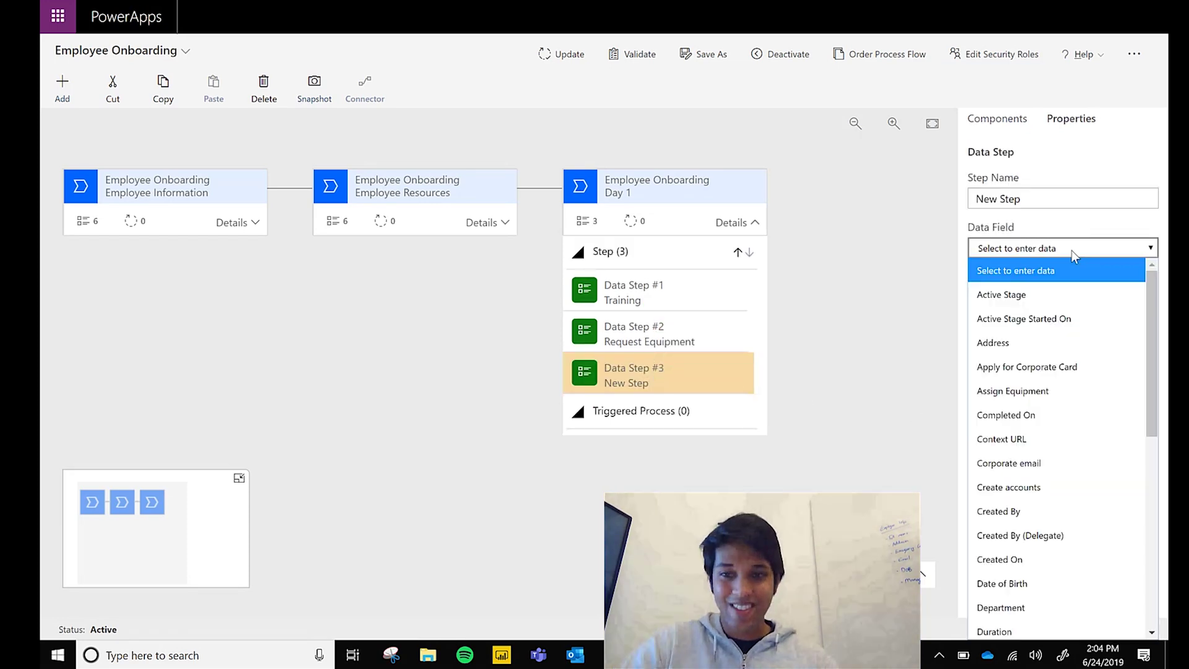
key(Down)
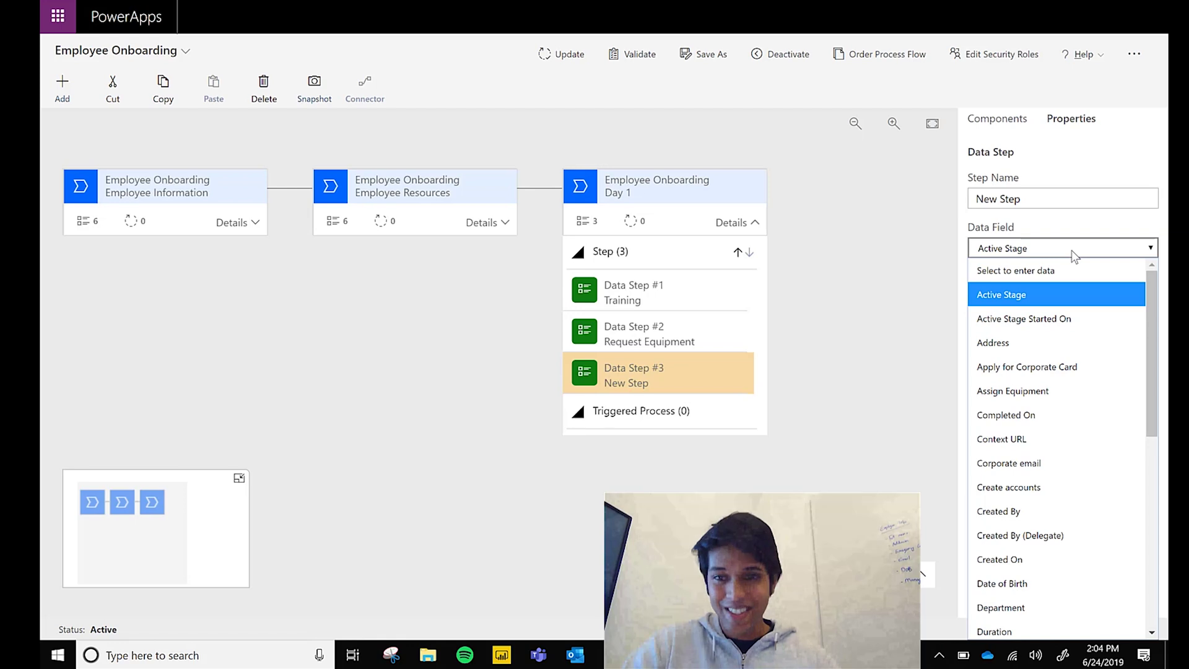
click(1029, 367)
click(1020, 596)
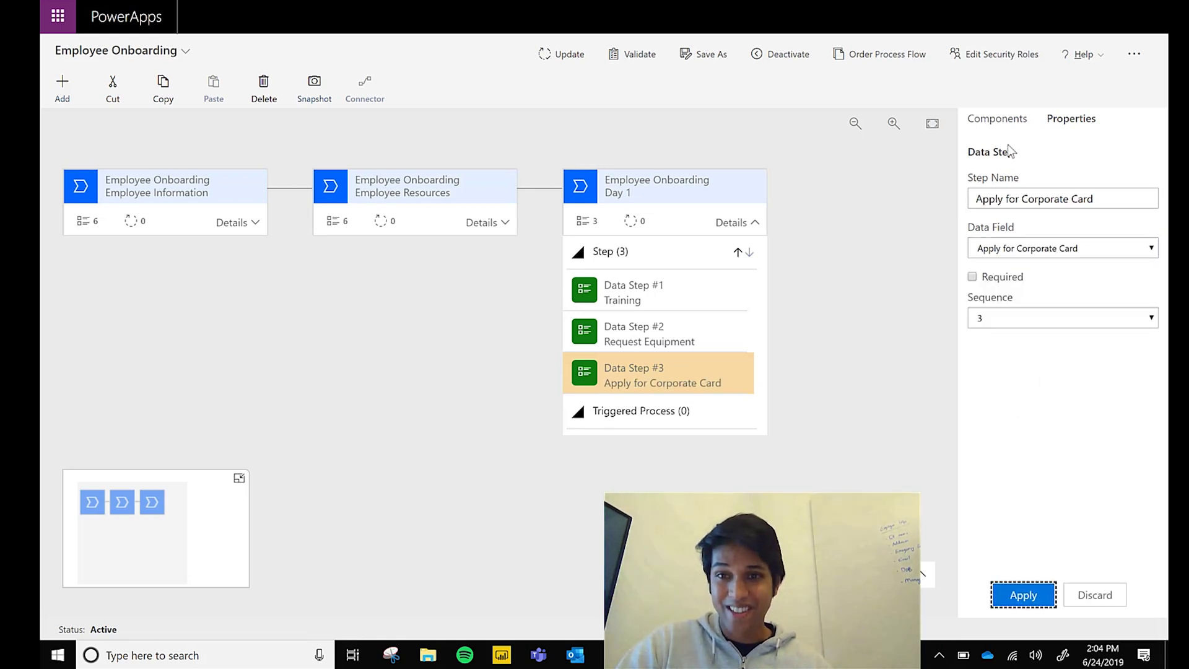
Add a fourth data step to the Day 1 stage for the Verify Personal Info field, and update the process flow
click(997, 118)
drag(1052, 284, 658, 390)
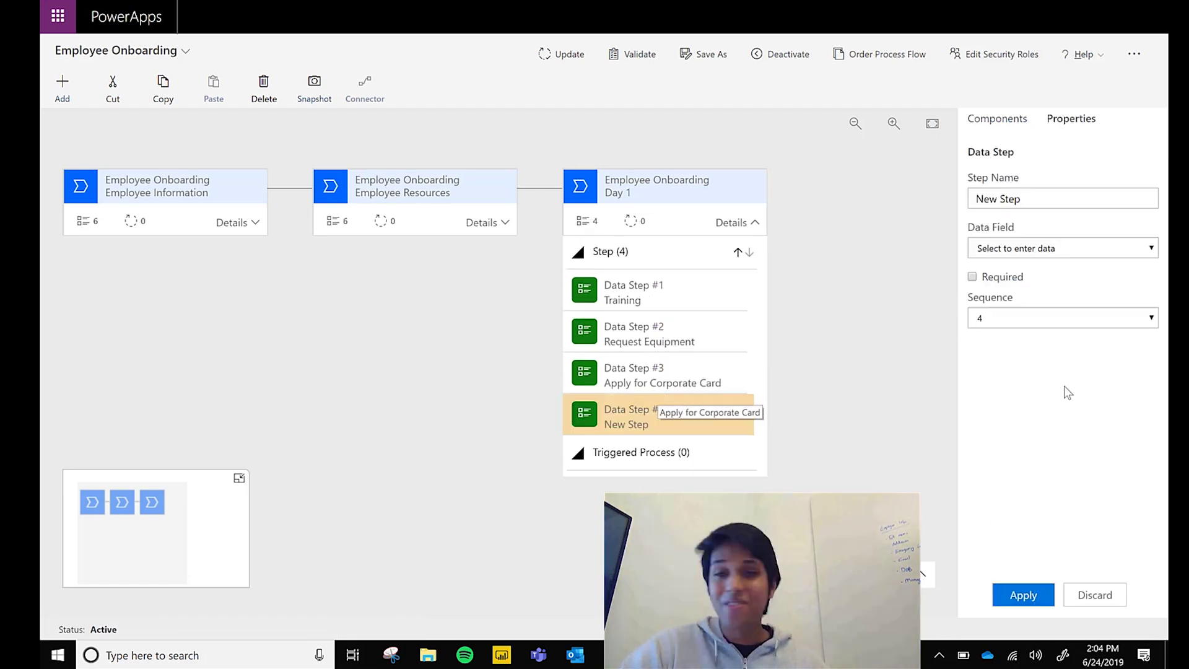
click(1079, 249)
key(v)
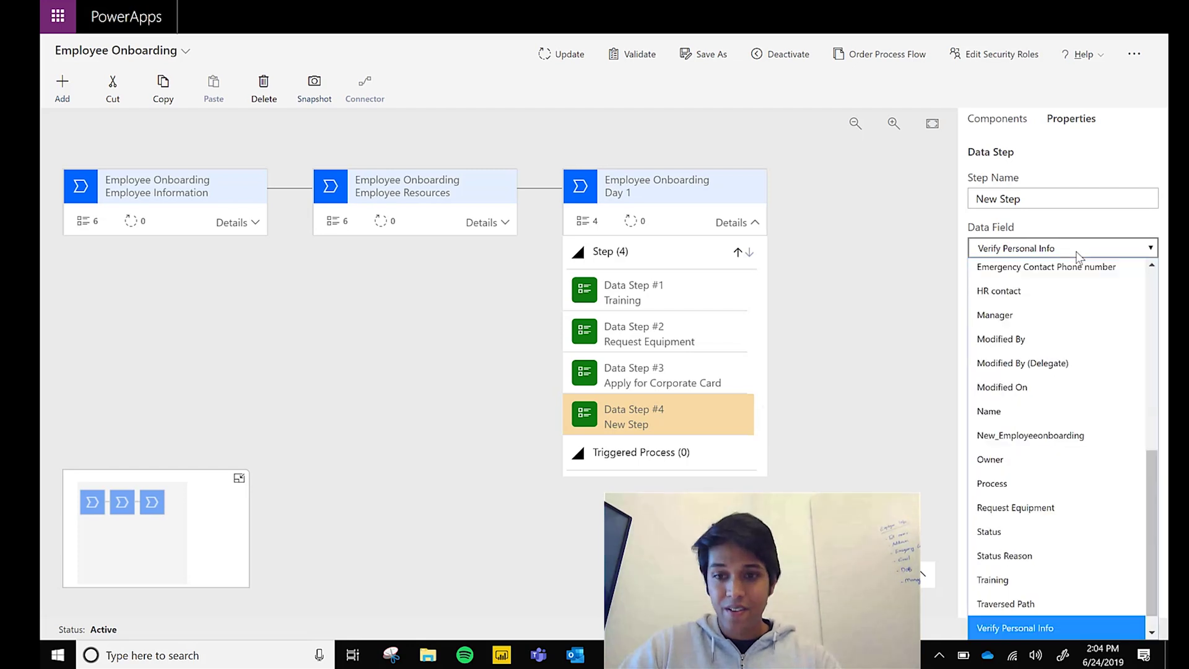
key(Return)
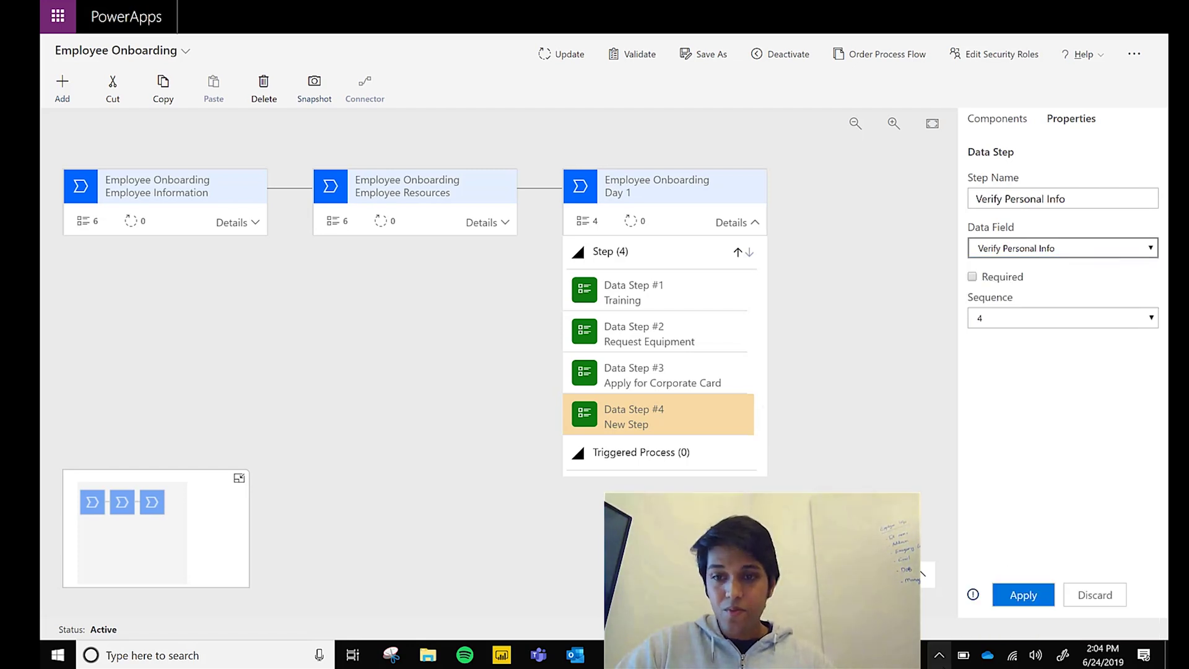
click(1028, 599)
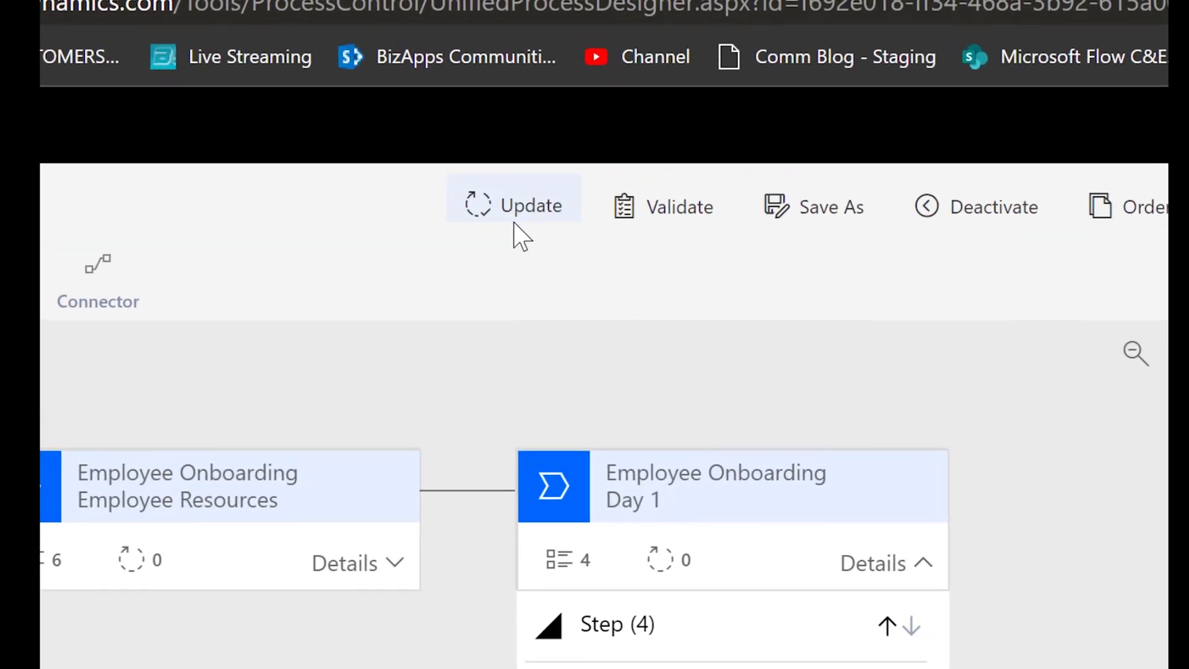
click(561, 62)
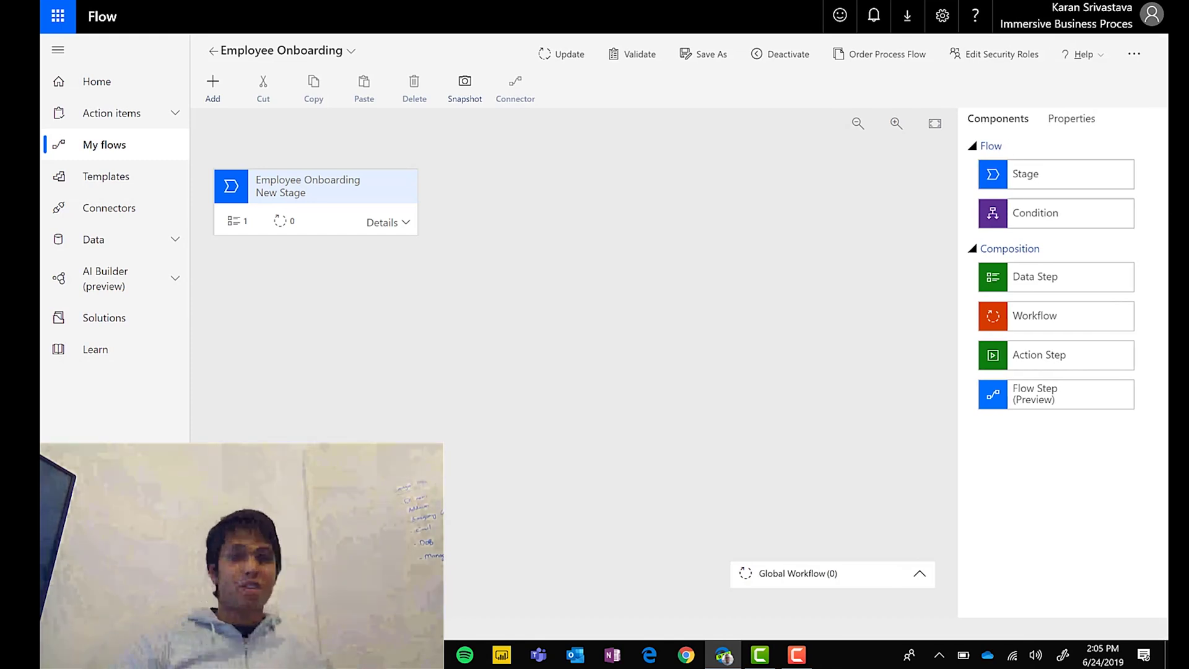
Switch to Flow and run Employee Onboarding from the list of business process flows
click(99, 155)
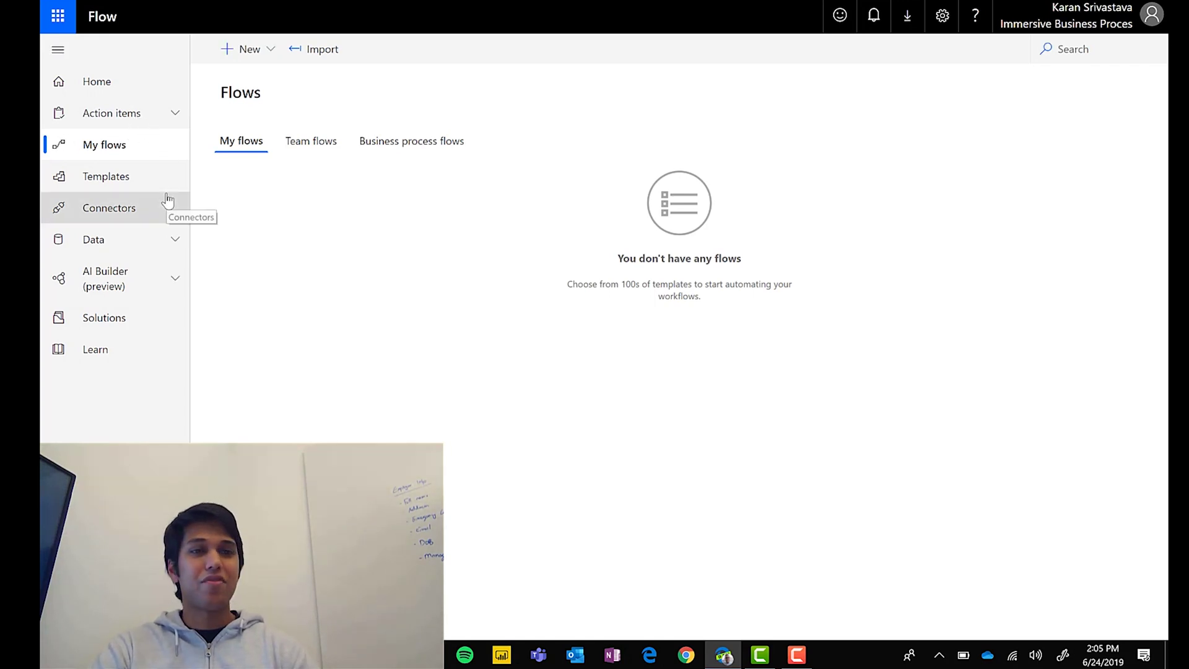
click(391, 150)
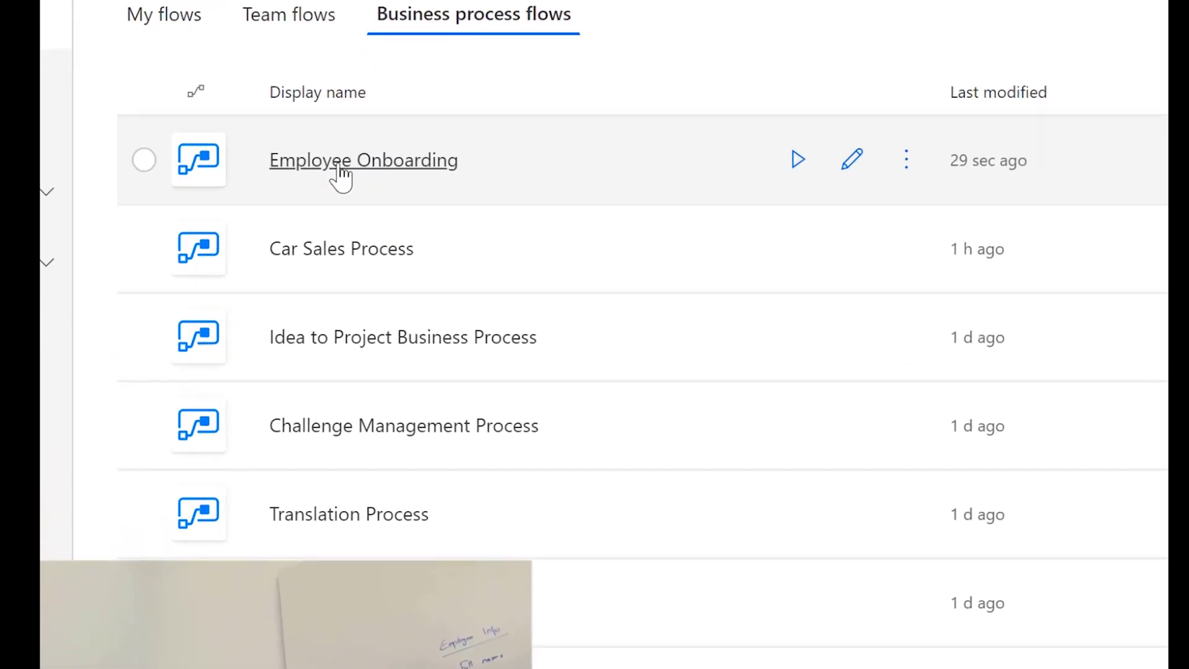
click(798, 163)
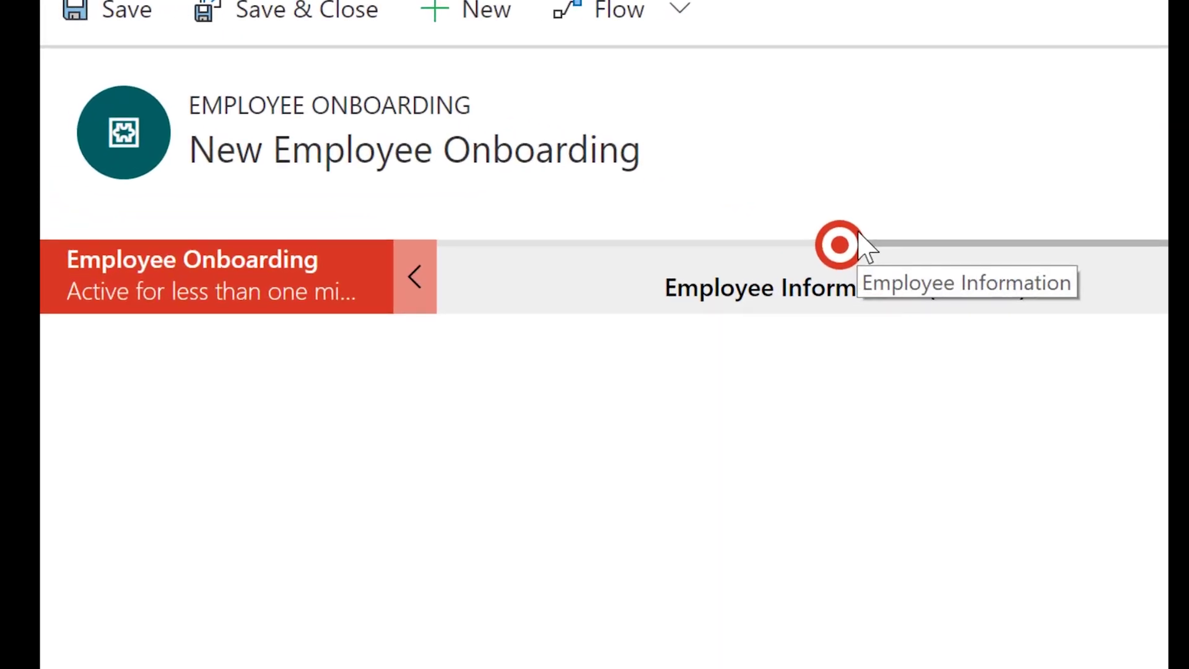
Open the Employee Information stage of the new onboarding record and start entering the employee's full name
click(835, 297)
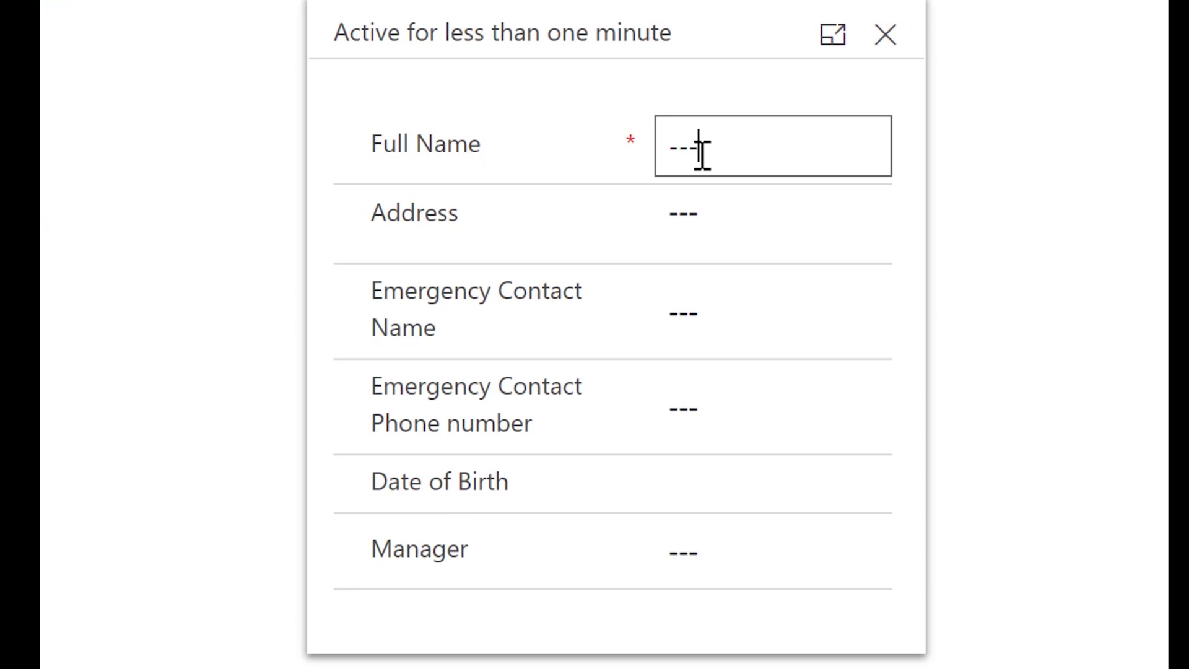
click(702, 154)
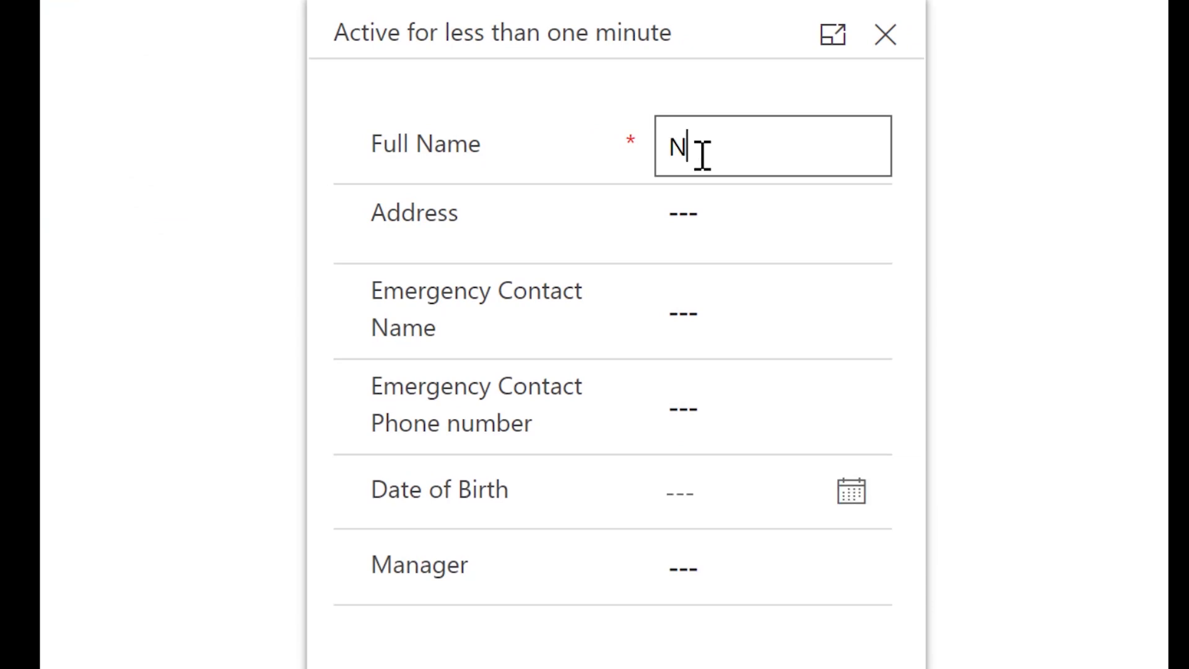
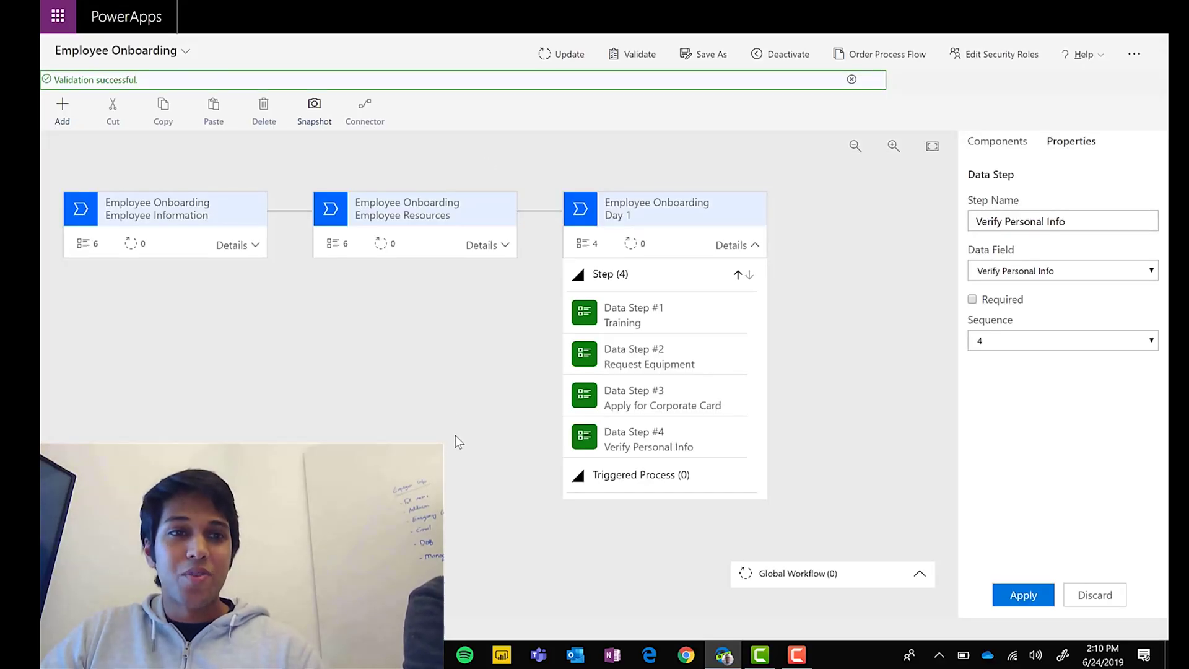
From the Day 1 stage's properties in the process designer, open the Employee Onboarding entity's fields and forms and go to its forms
click(685, 215)
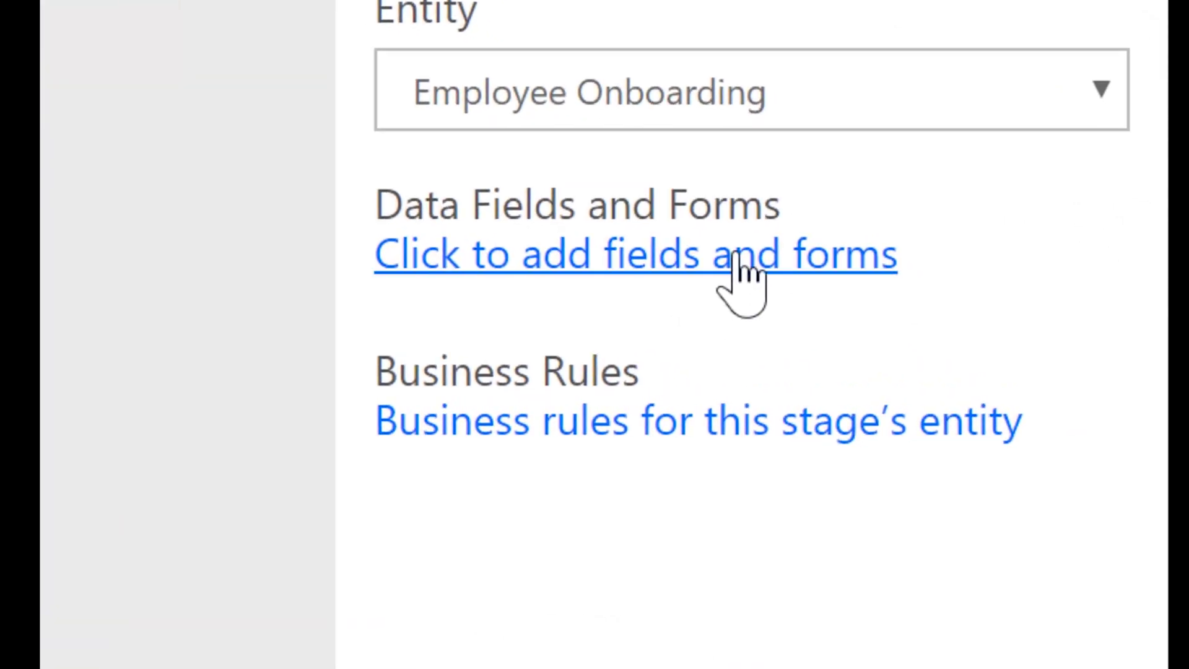
click(739, 255)
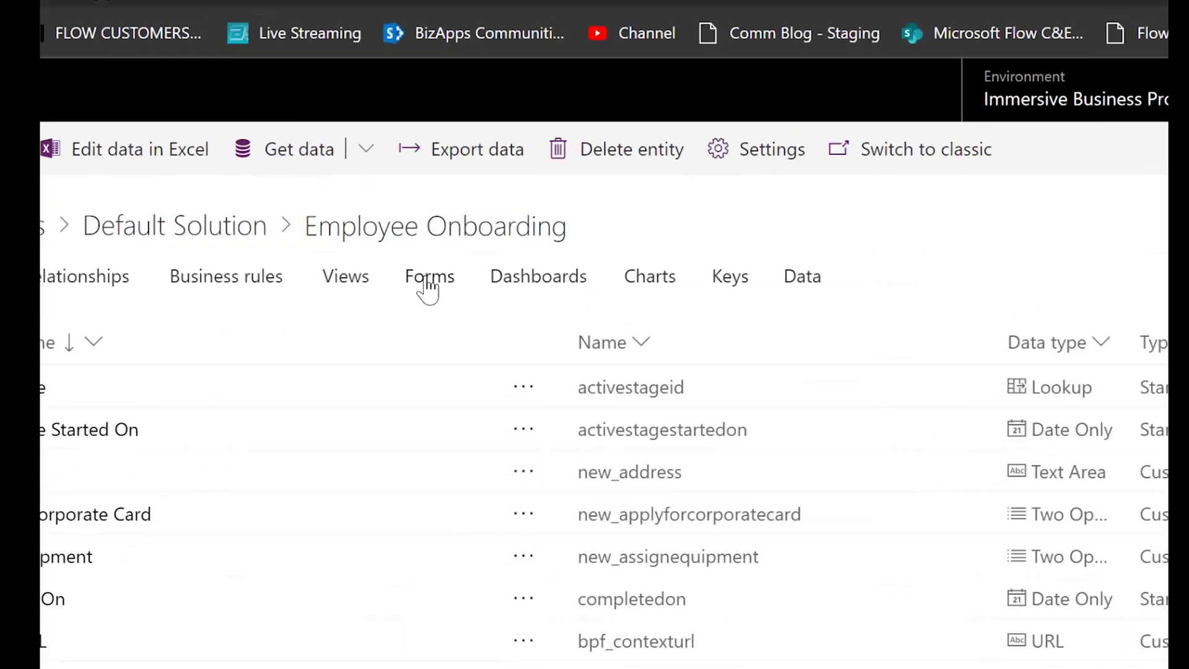
click(427, 286)
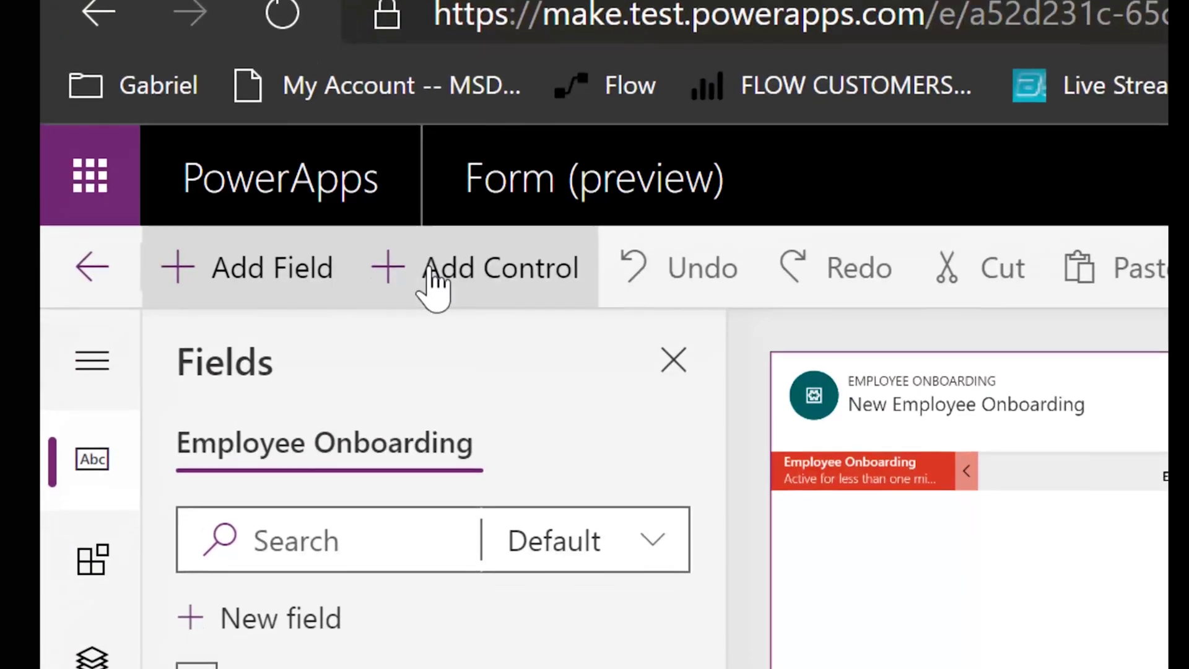
Add a one-column tab to the Employee Onboarding form and label it Process Details
click(179, 48)
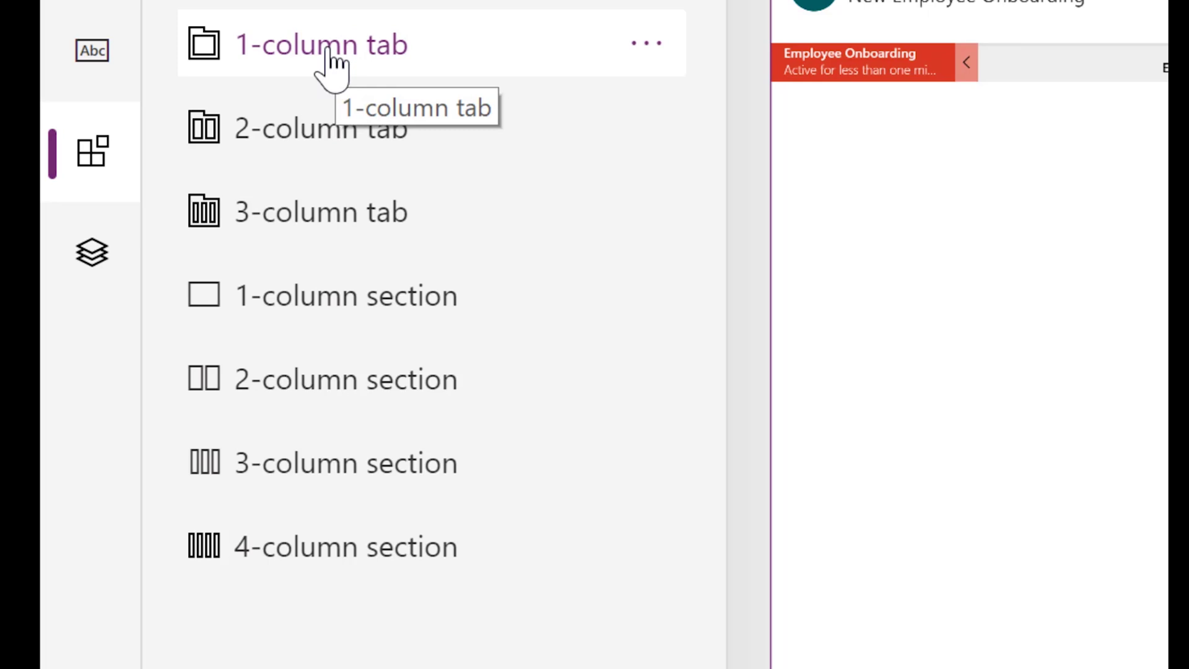
click(329, 56)
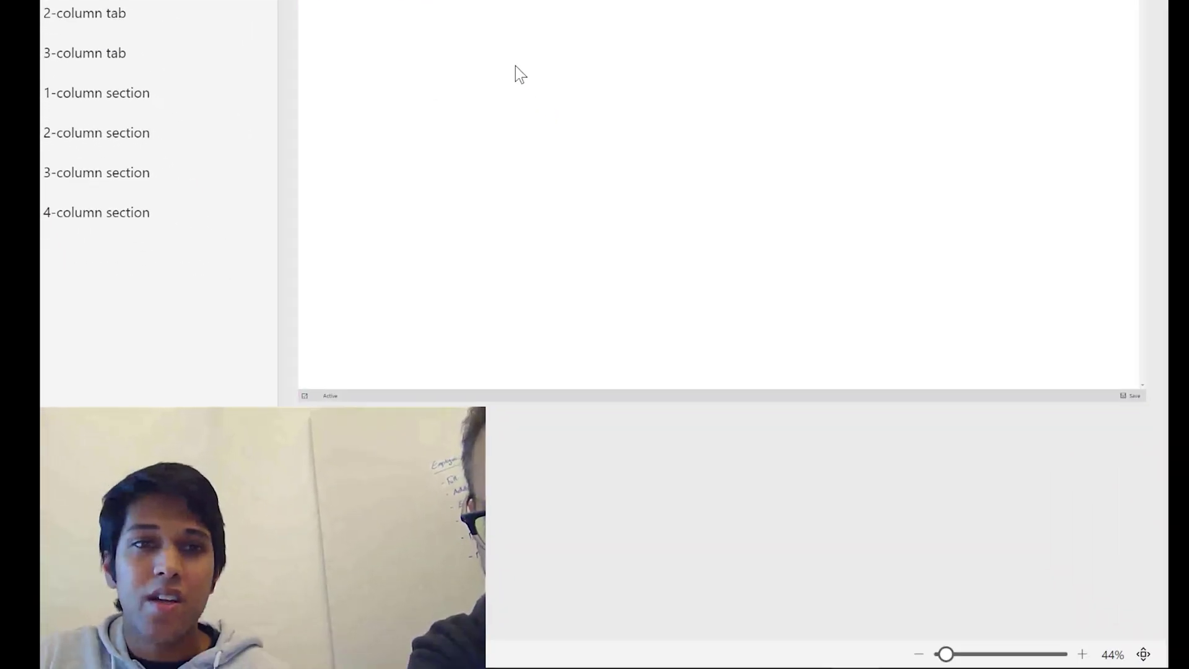
triple_click(1161, 95)
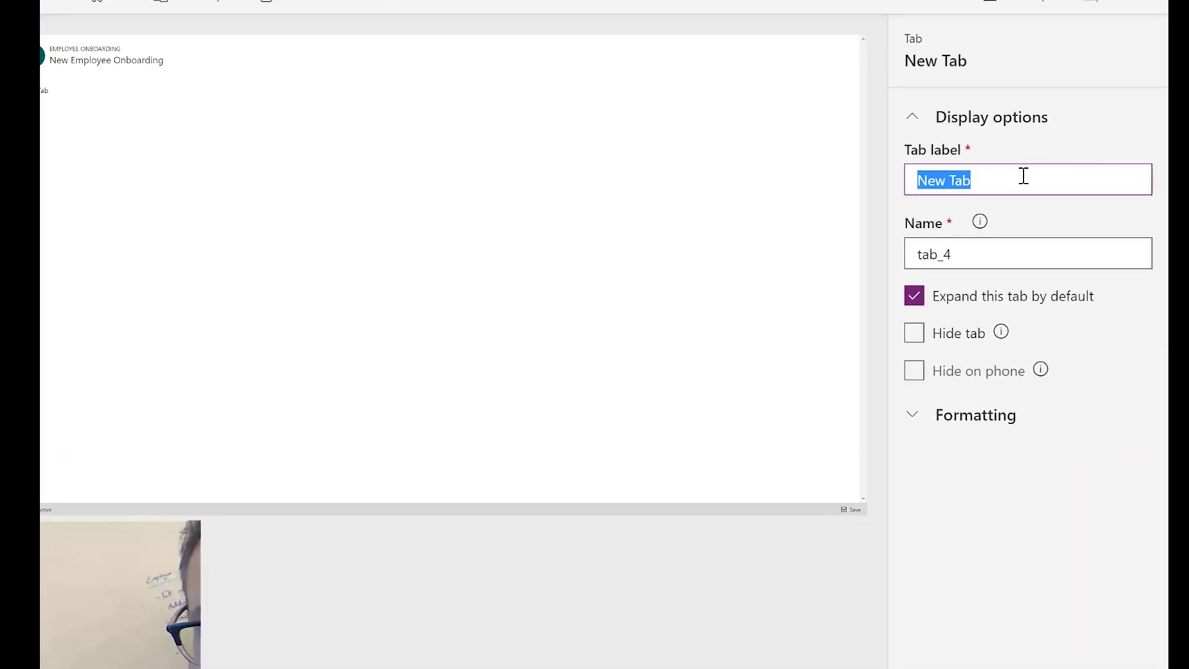
text(p)
key(BackSpace)
text(Process )
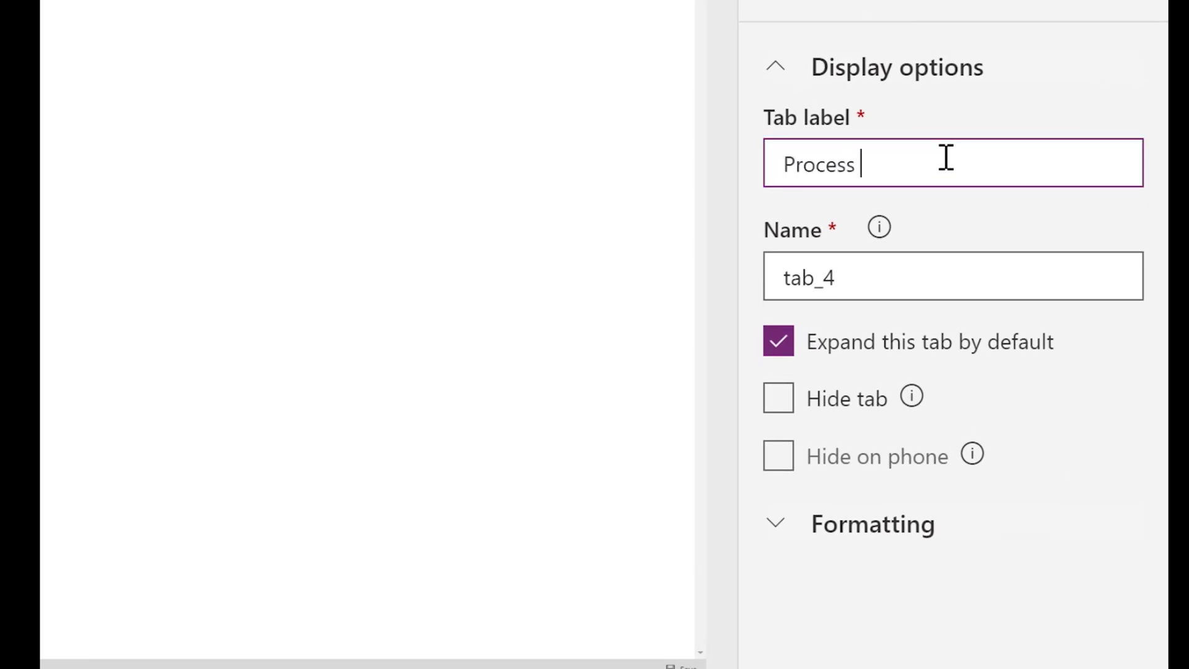
text(Details)
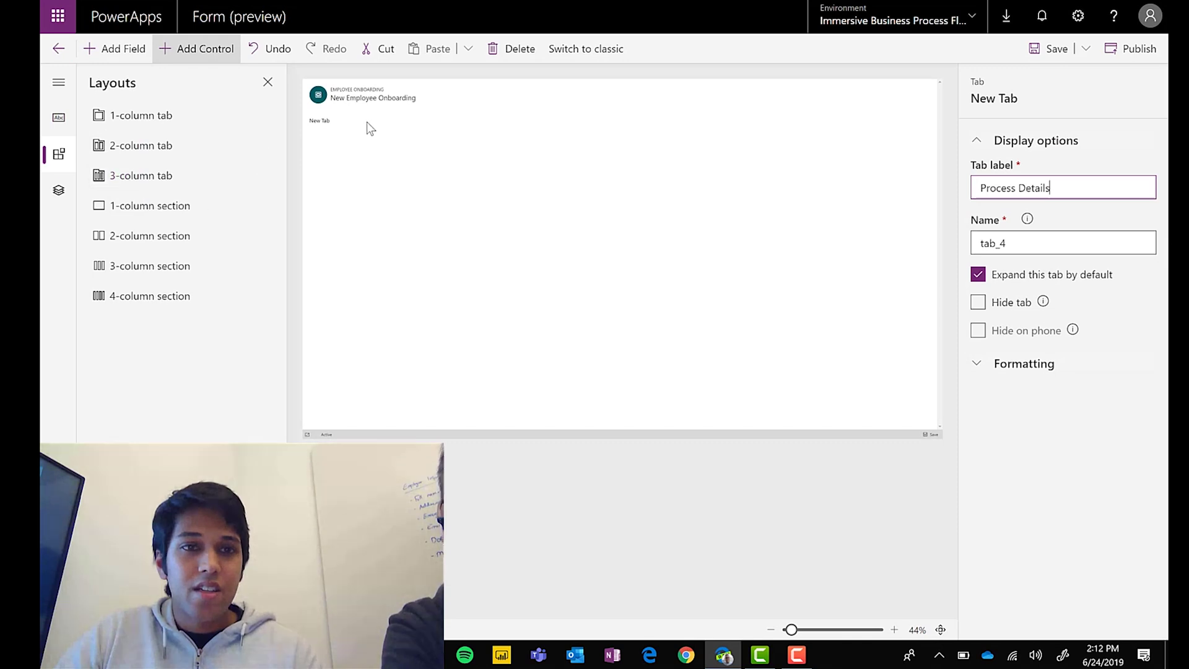
click(320, 123)
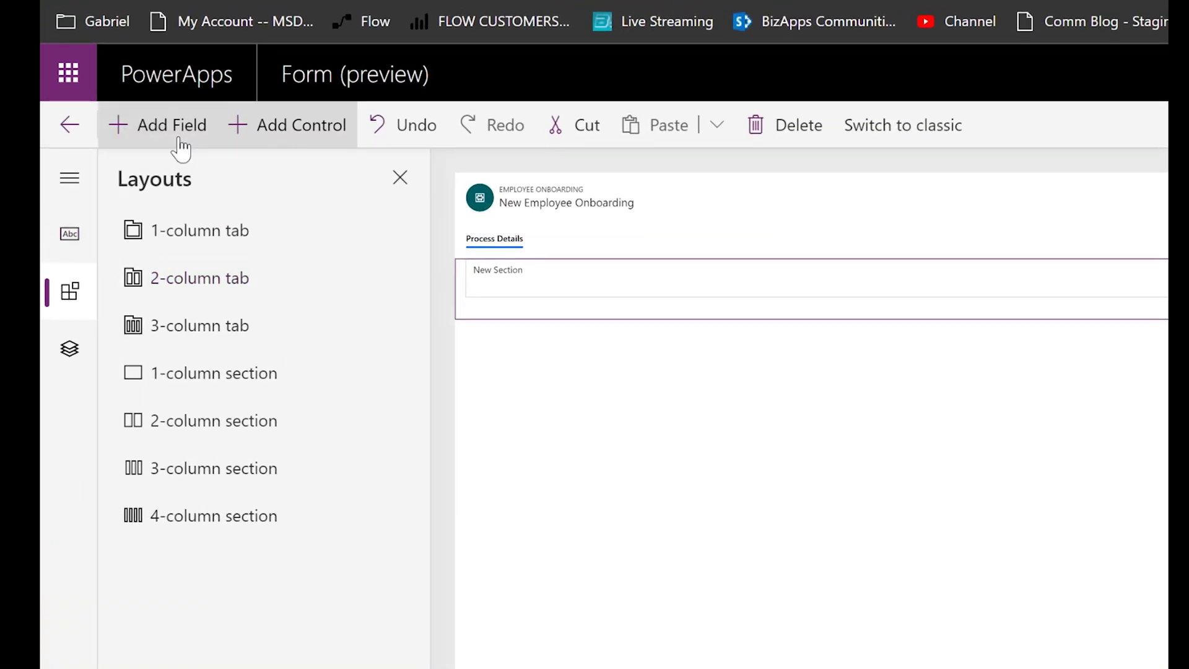
List all of the entity's fields, including used ones, and place the Name field in the Process Details tab's section
click(180, 149)
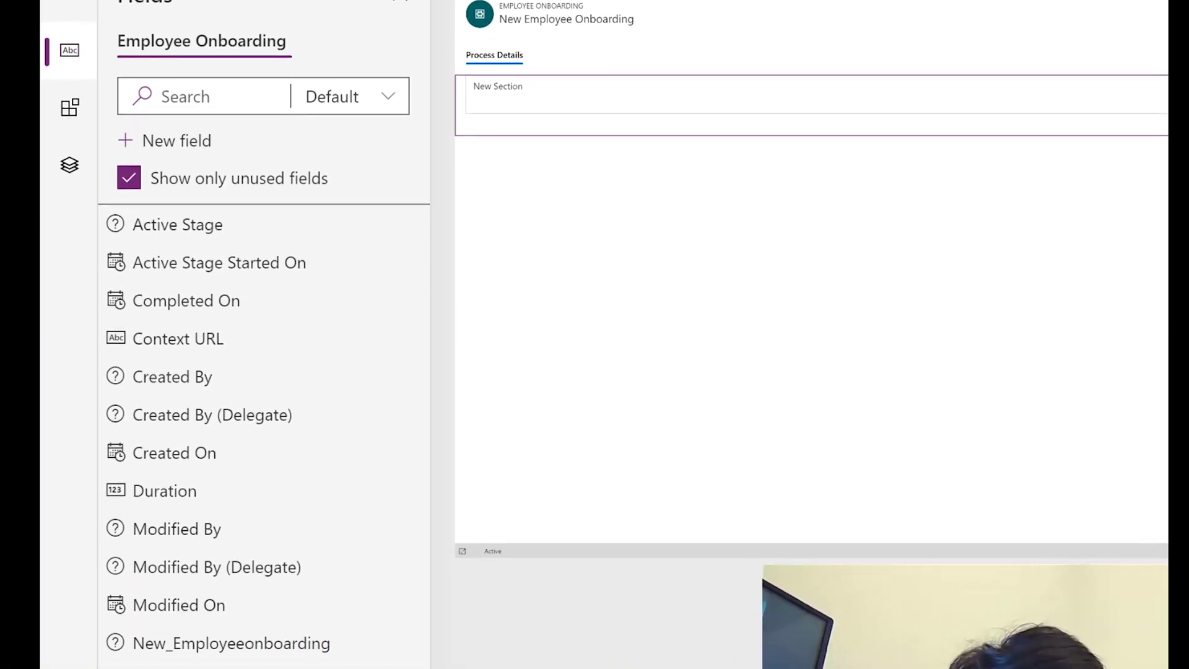
click(129, 172)
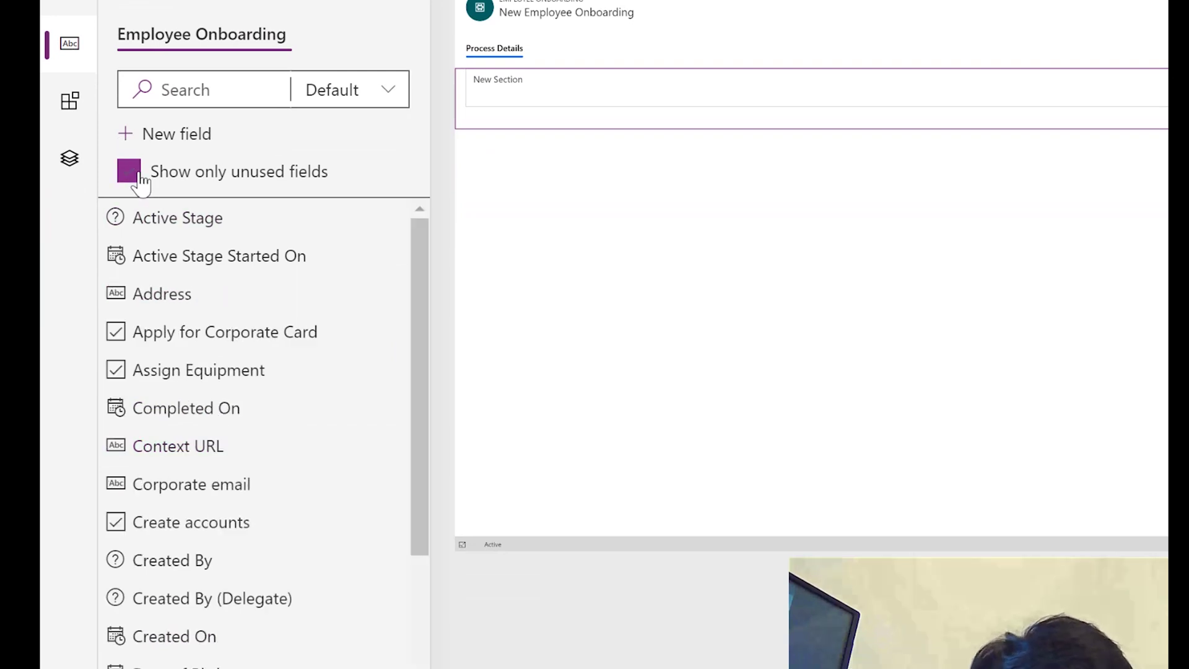
scroll(235, 483, down, 4)
scroll(241, 480, down, 5)
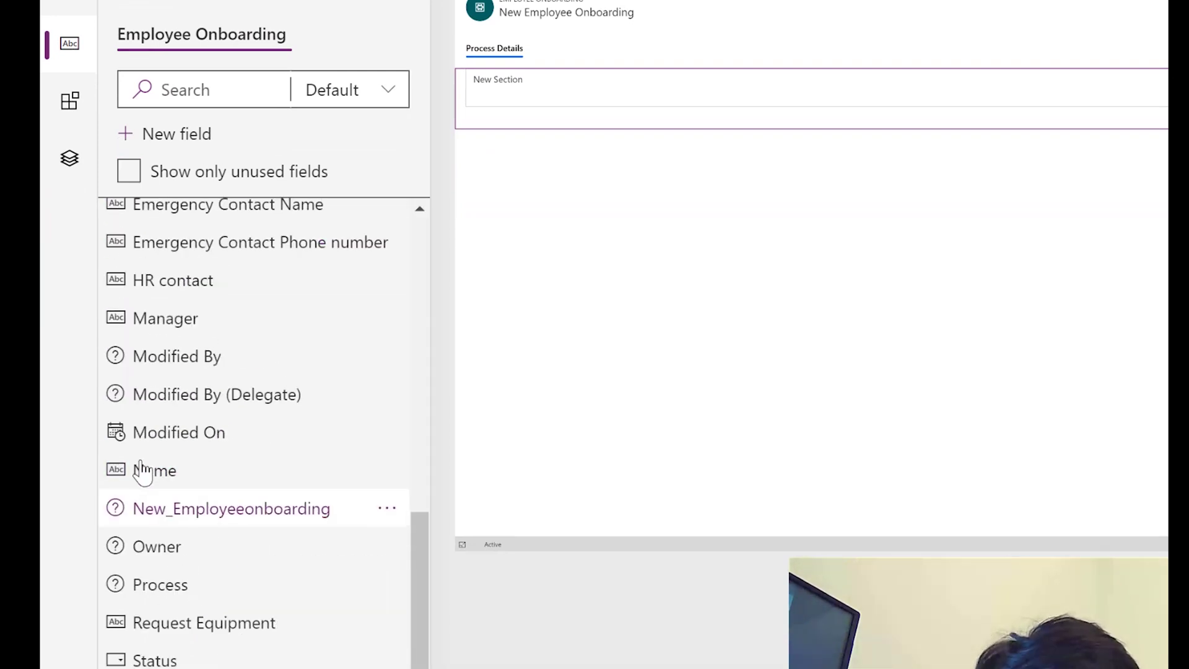
drag(128, 463, 528, 83)
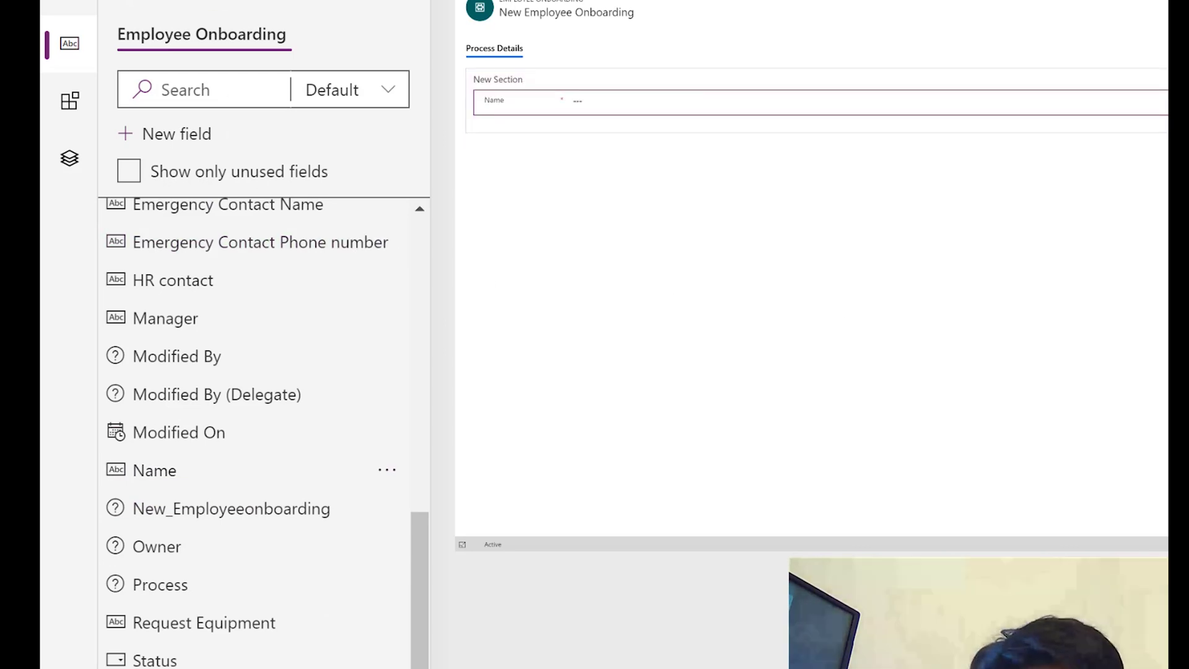
Add a two-column section below the Name section and place the Created By field in its first column
click(69, 100)
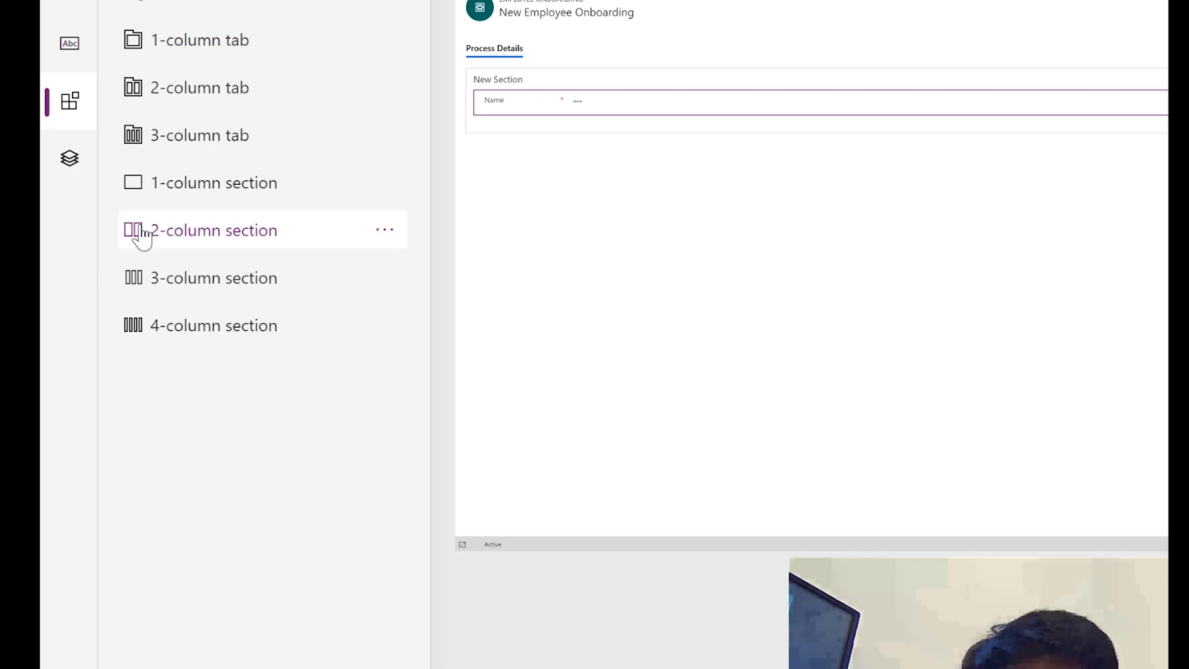
drag(312, 229, 493, 123)
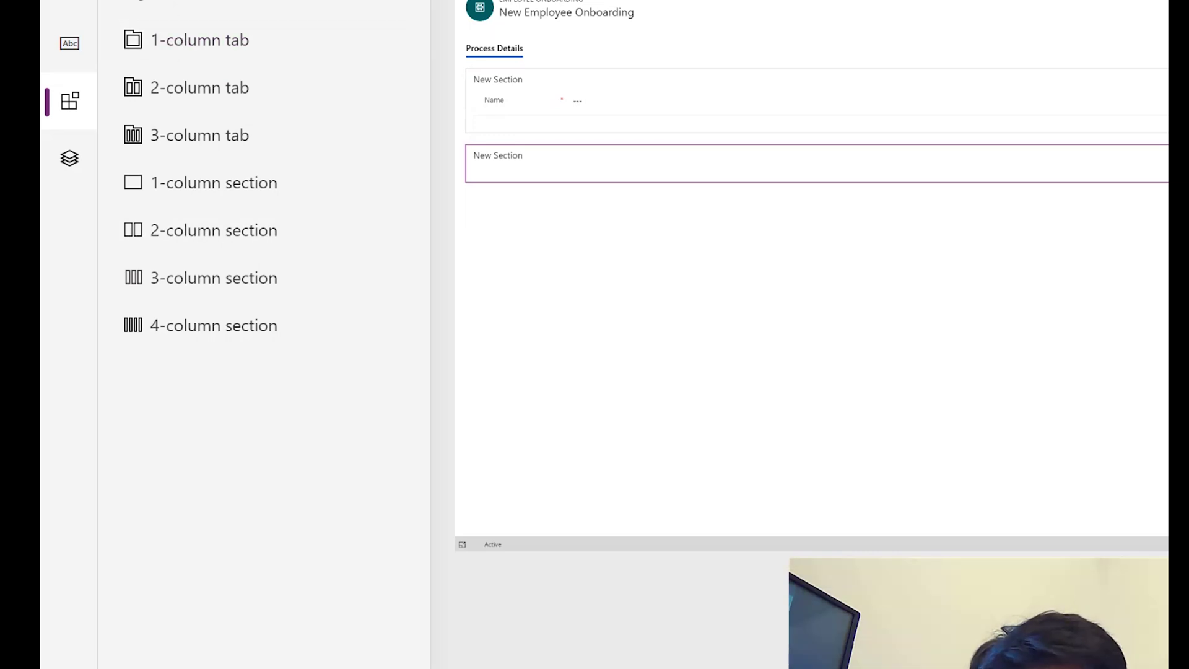
click(70, 43)
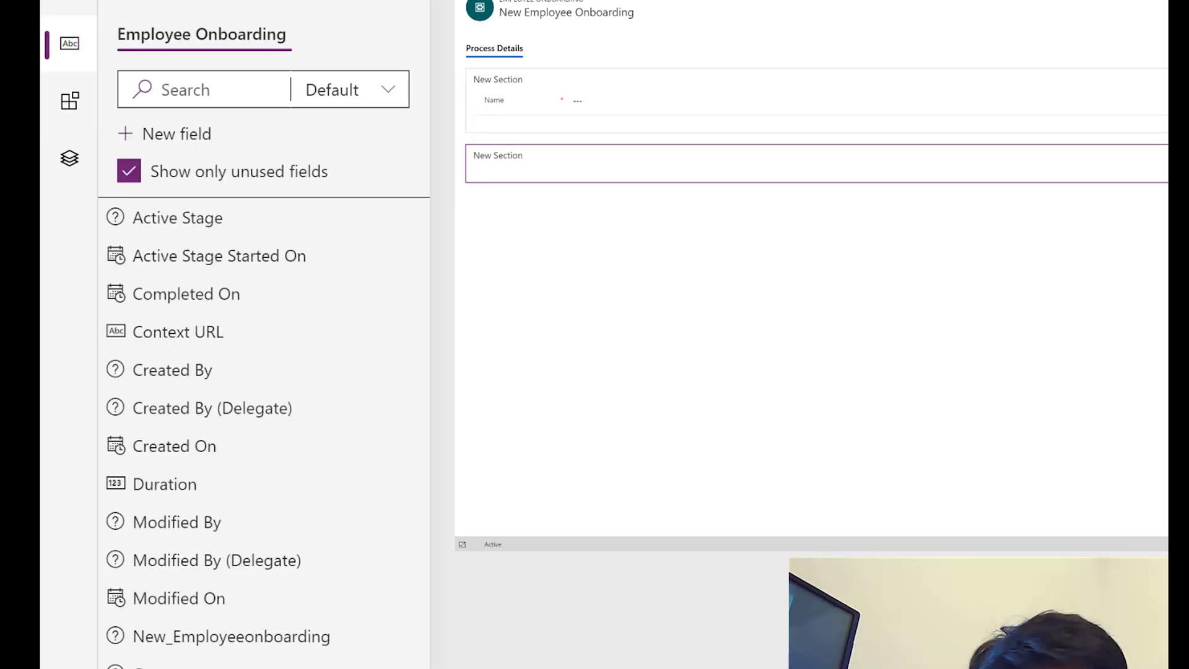
click(181, 177)
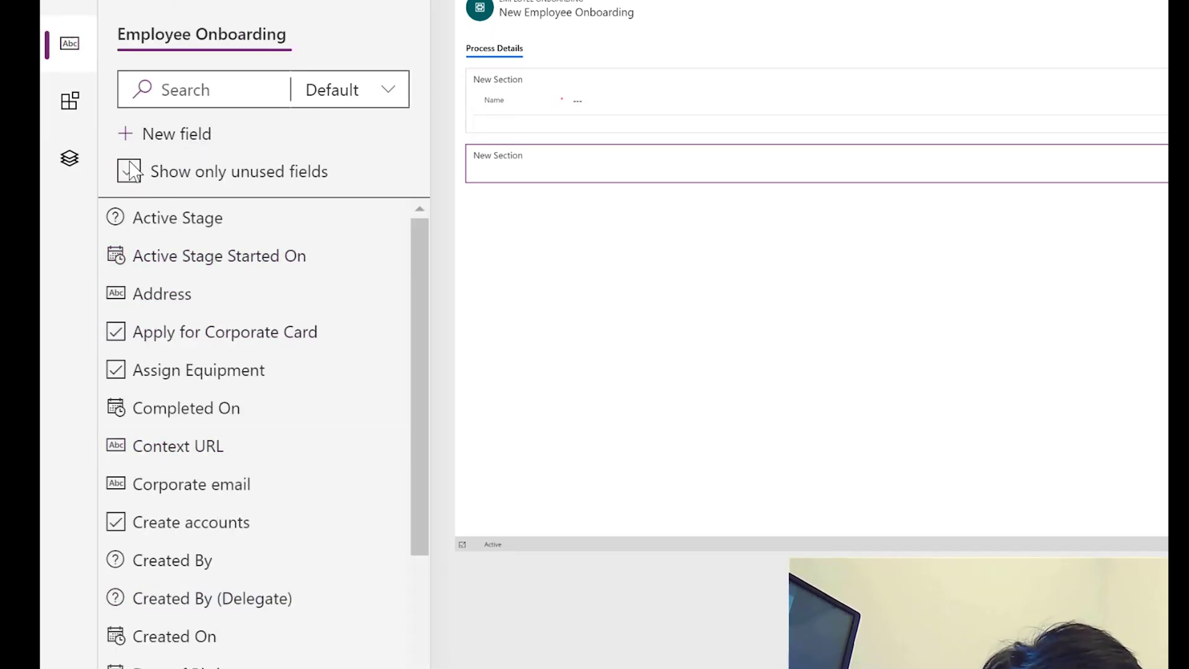
scroll(319, 549, down, 1)
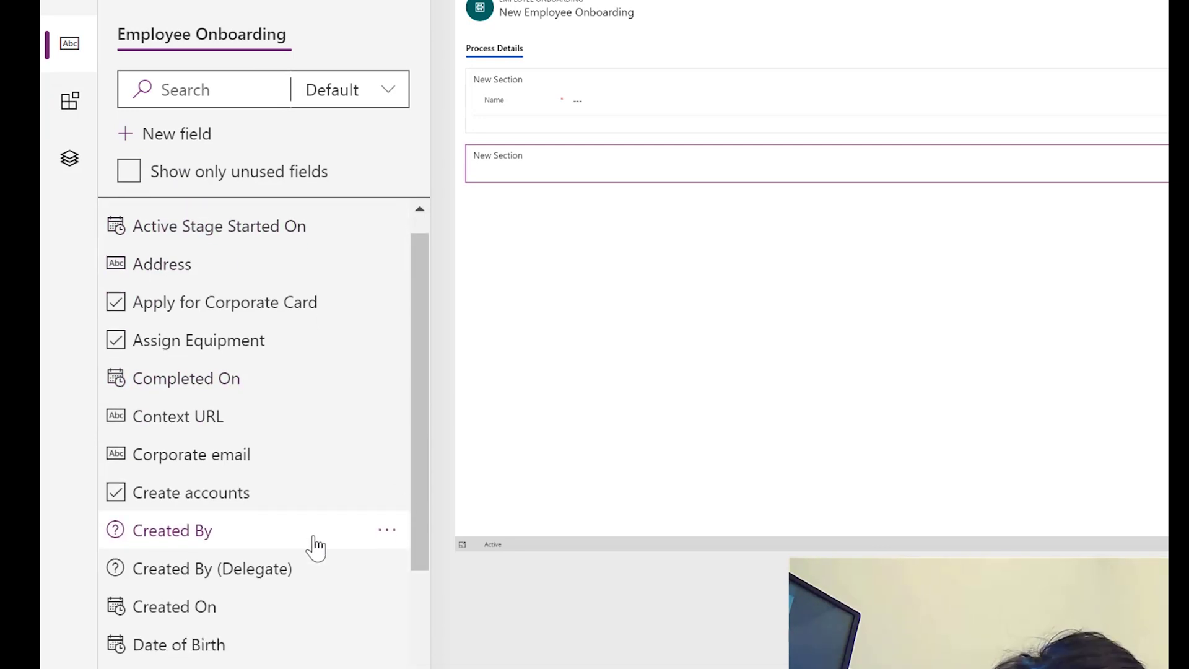
drag(243, 524, 530, 170)
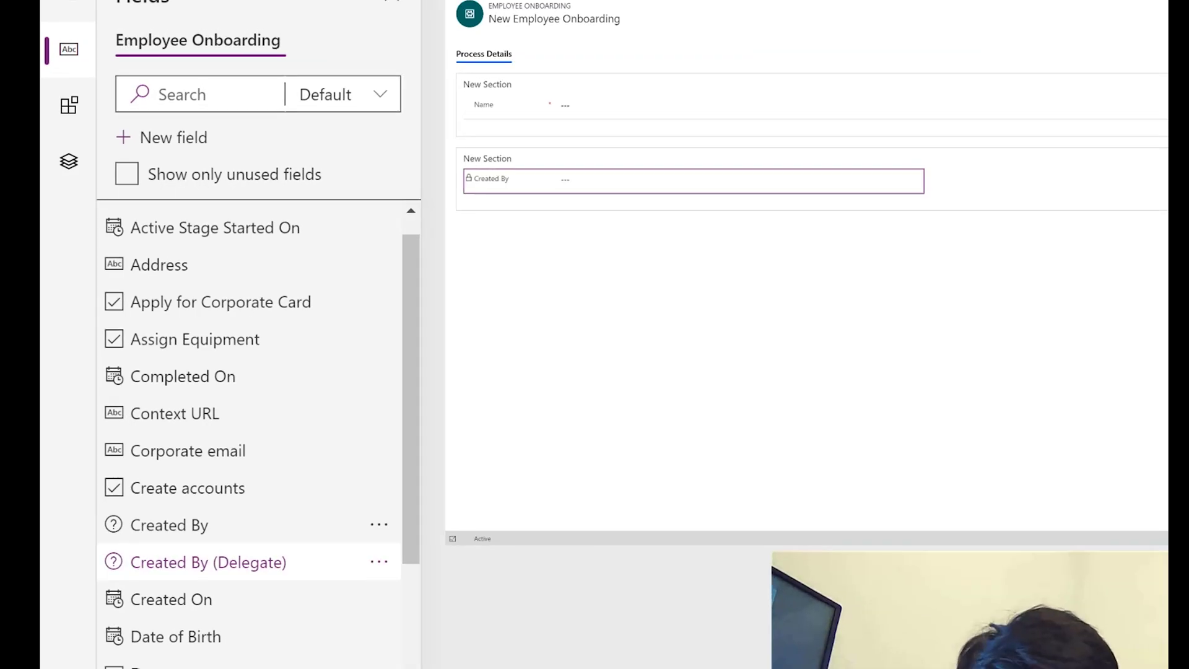
Add Created On beside Created By in the two-column section, with Modified By and Modified On in the row below
drag(158, 557, 811, 202)
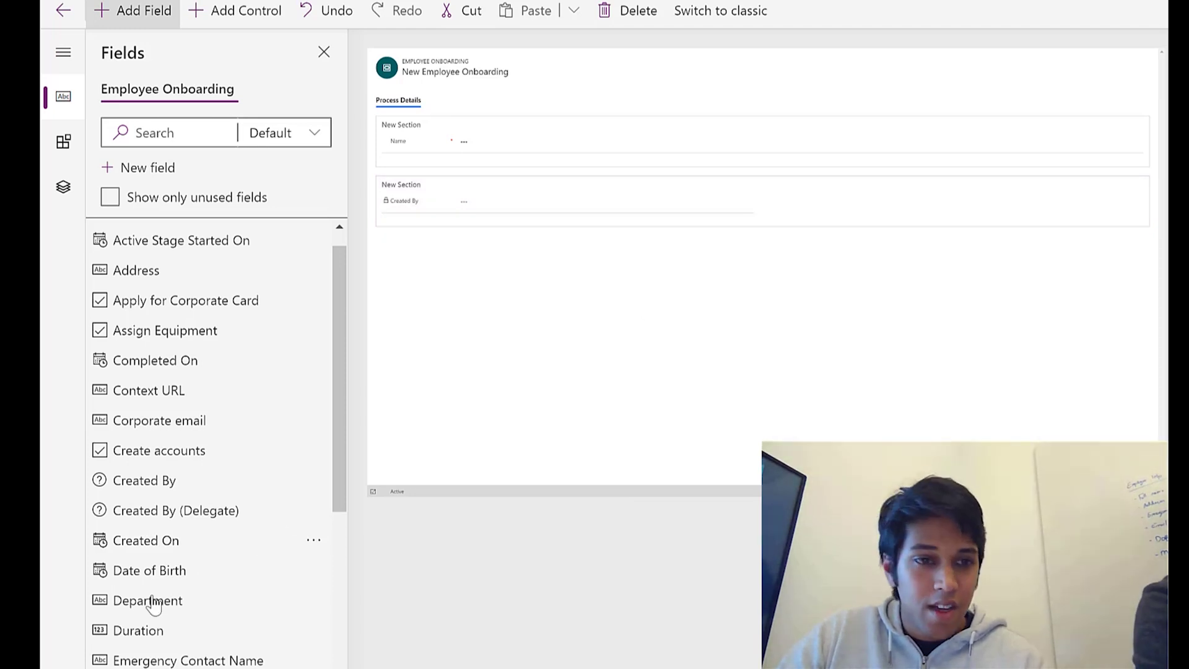
scroll(170, 589, down, 5)
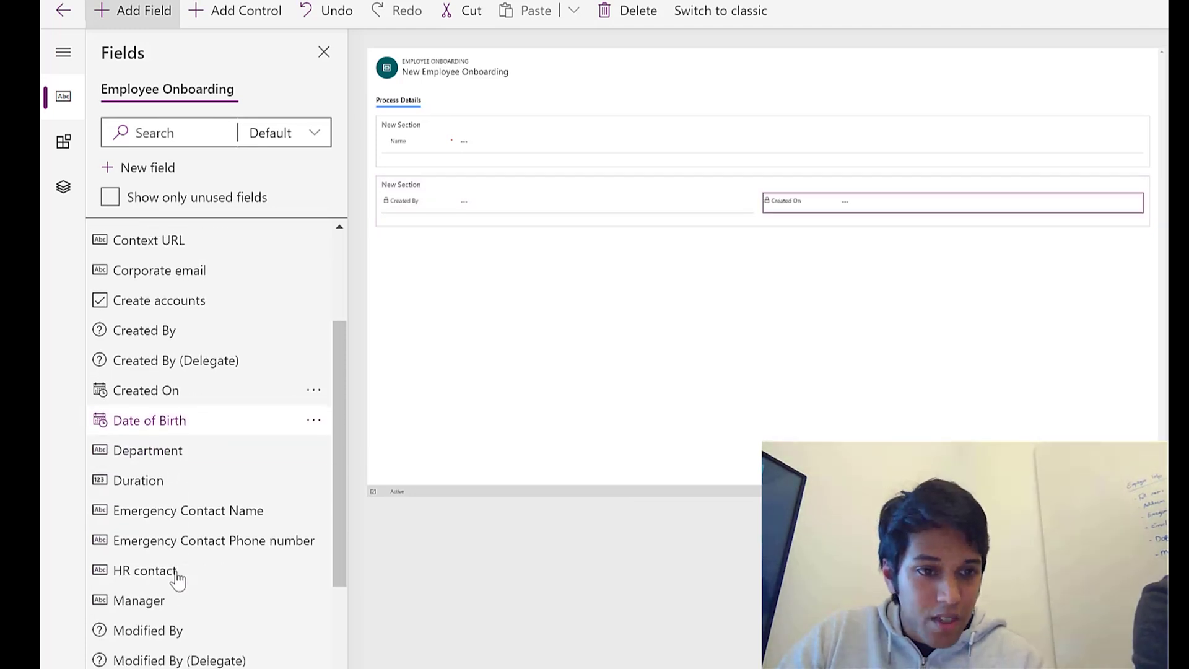
drag(410, 390, 468, 210)
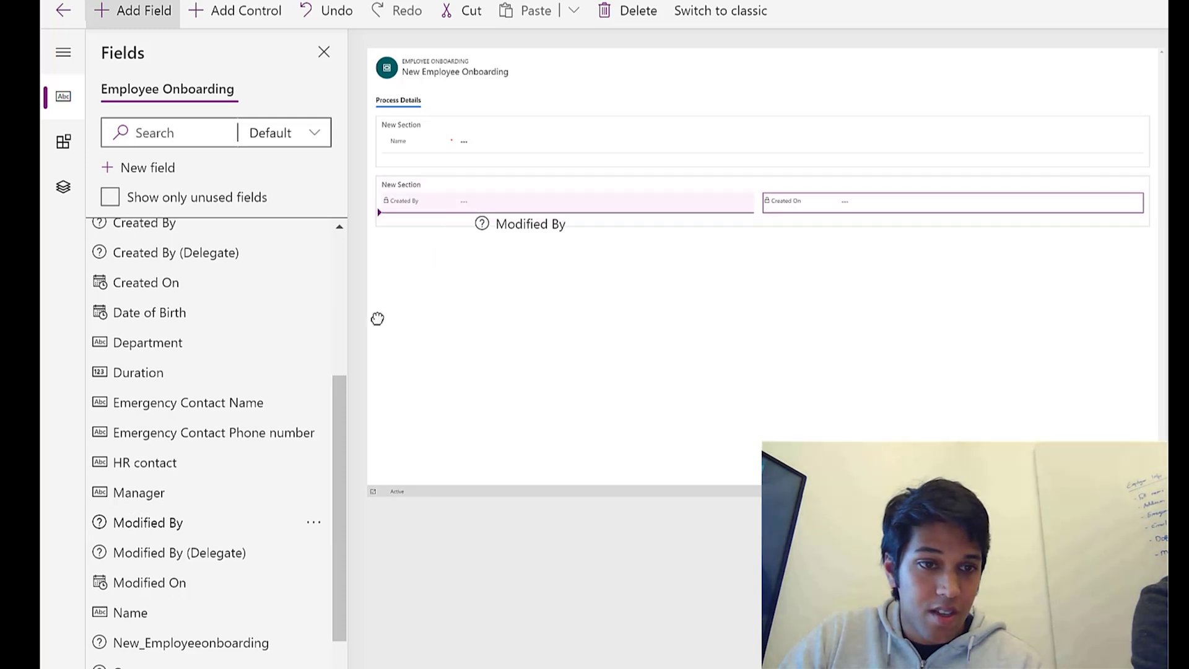
drag(197, 530, 199, 539)
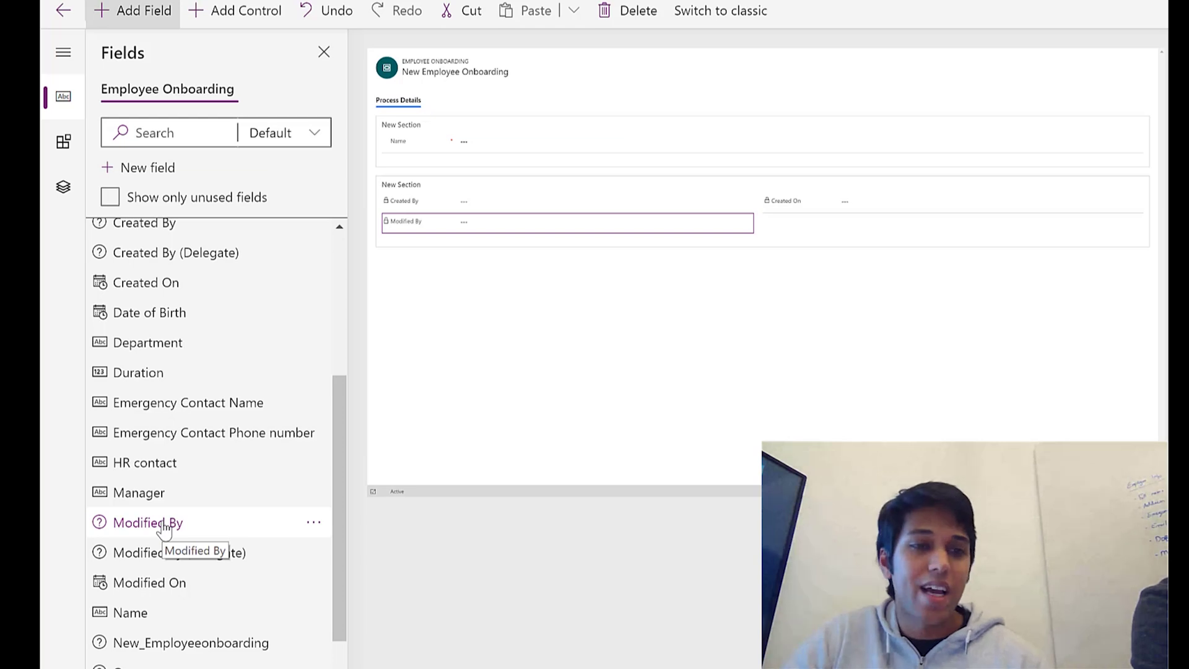
drag(174, 559, 163, 599)
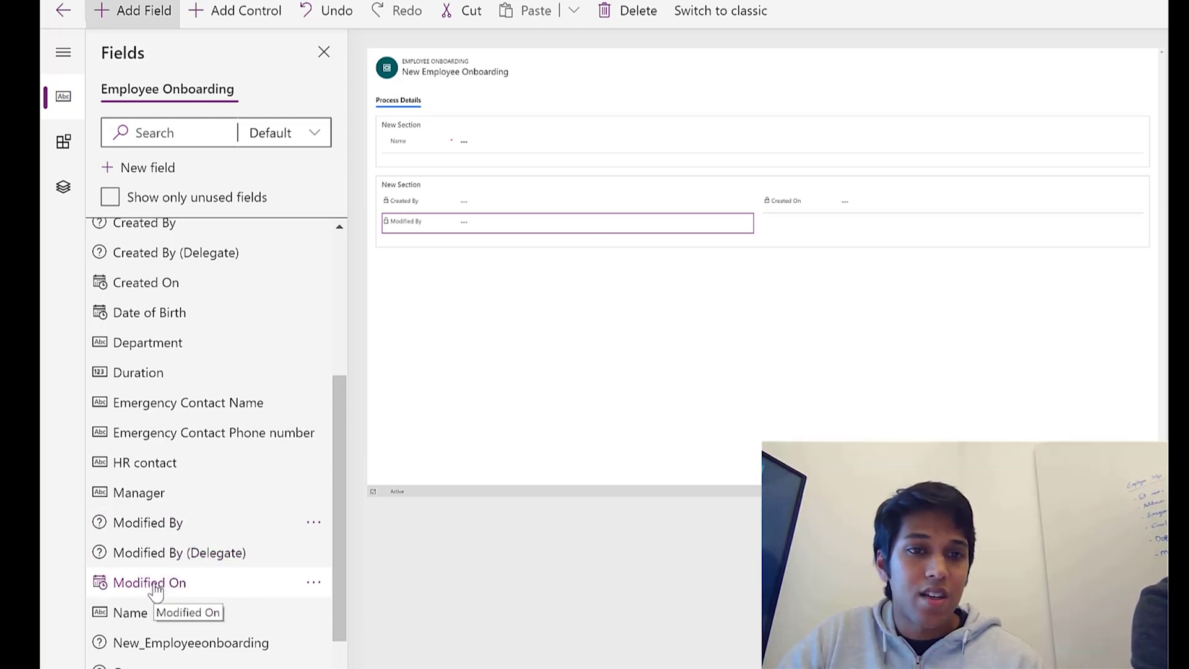
drag(779, 358, 820, 211)
Hide the labels of both sections on the Process Details tab, and save and publish the form
click(416, 121)
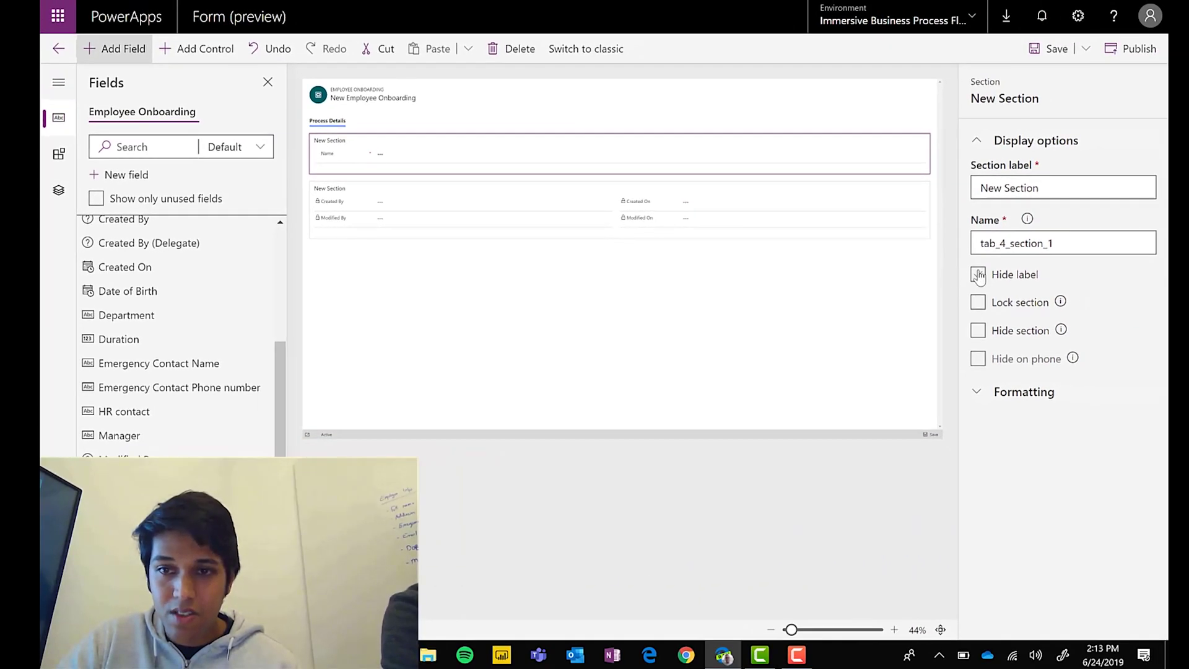
click(977, 275)
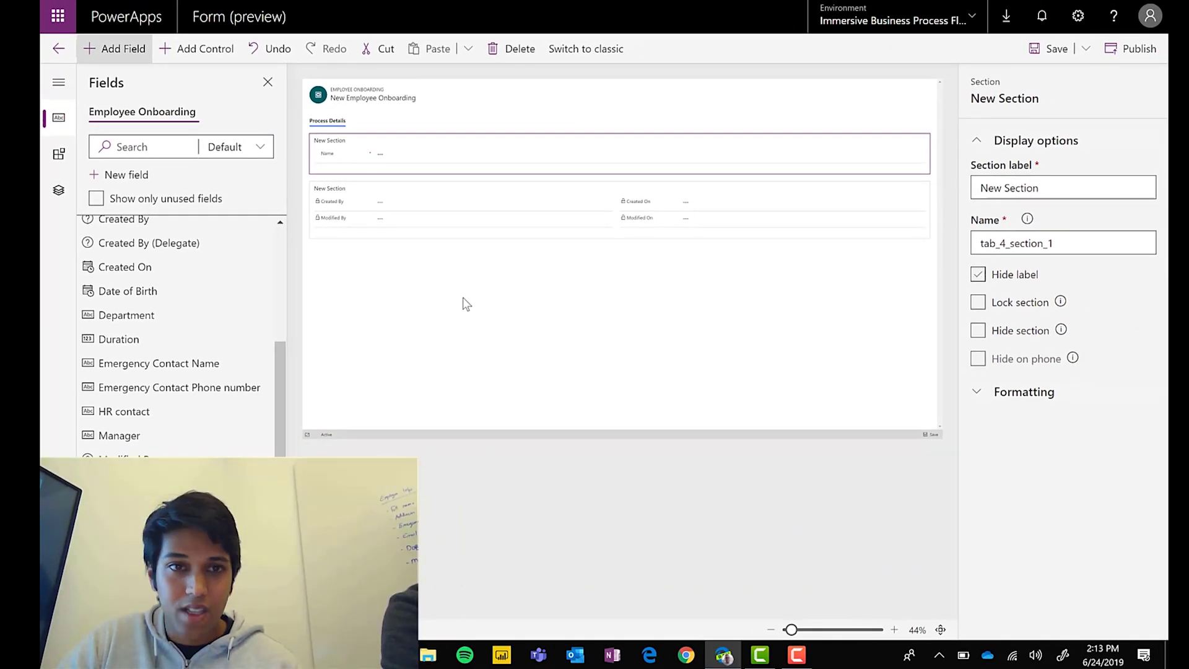
click(330, 191)
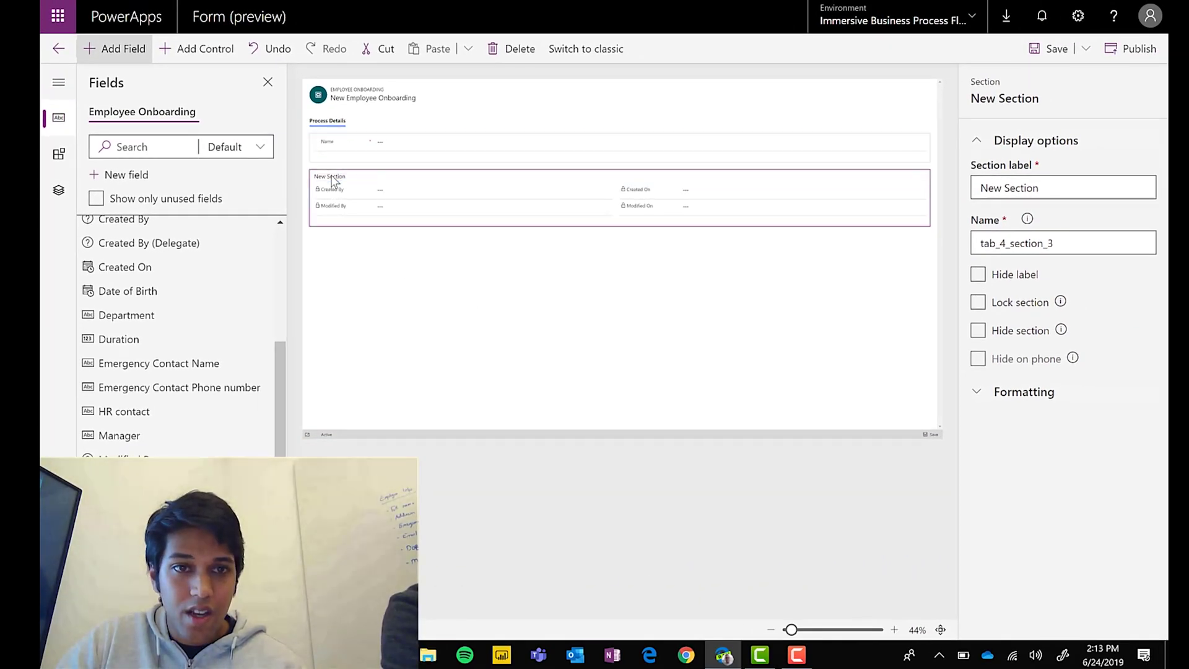
click(978, 275)
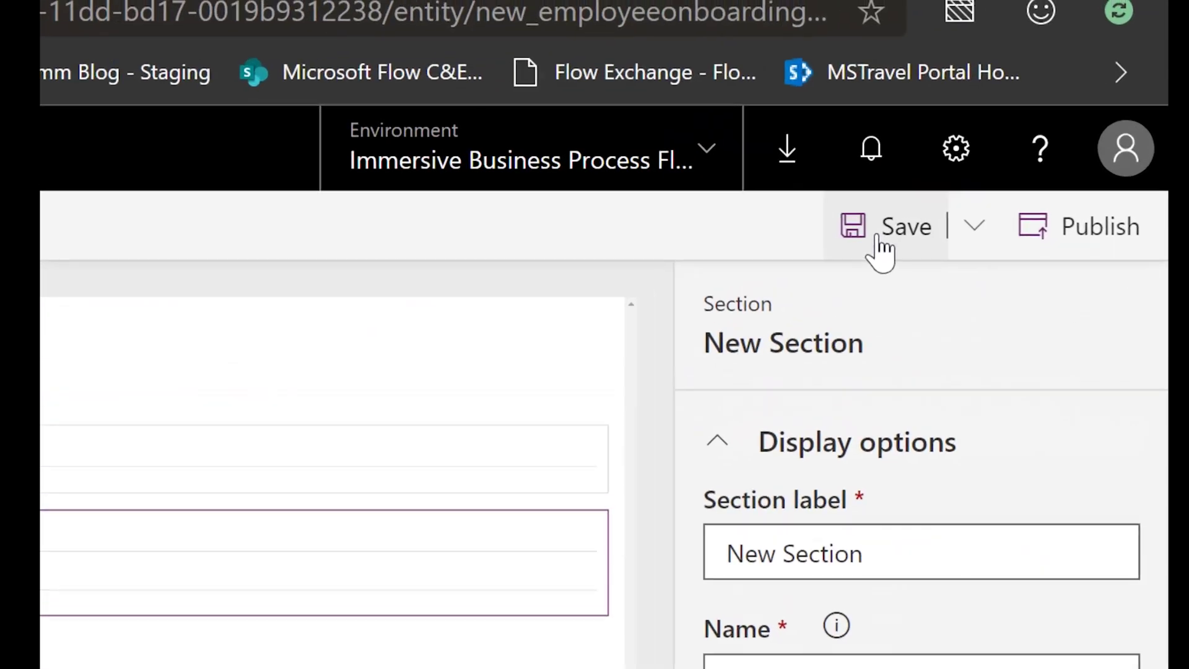
click(944, 273)
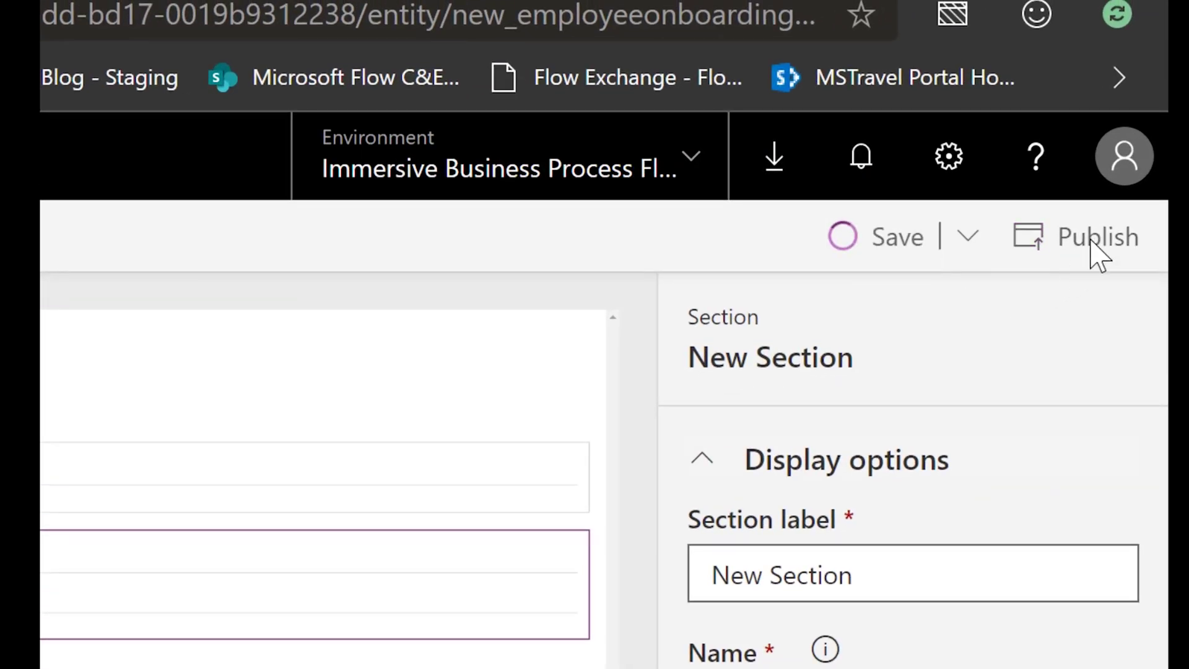
click(1092, 255)
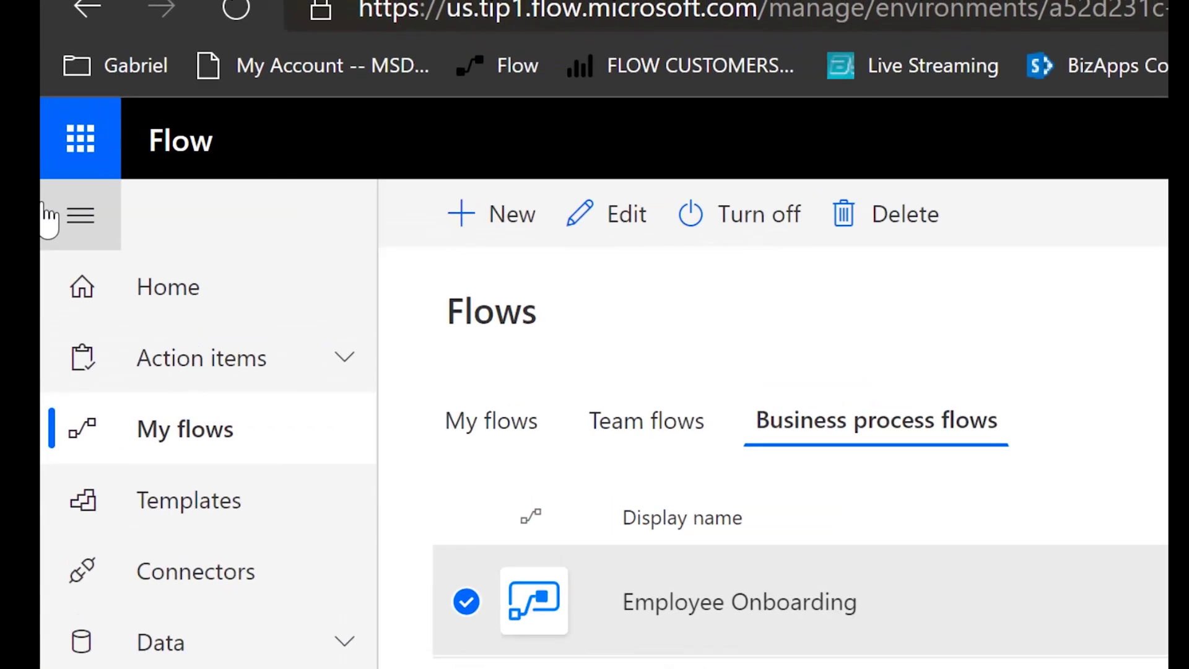
Switch to Flow and expand the action items in the navigation
click(346, 371)
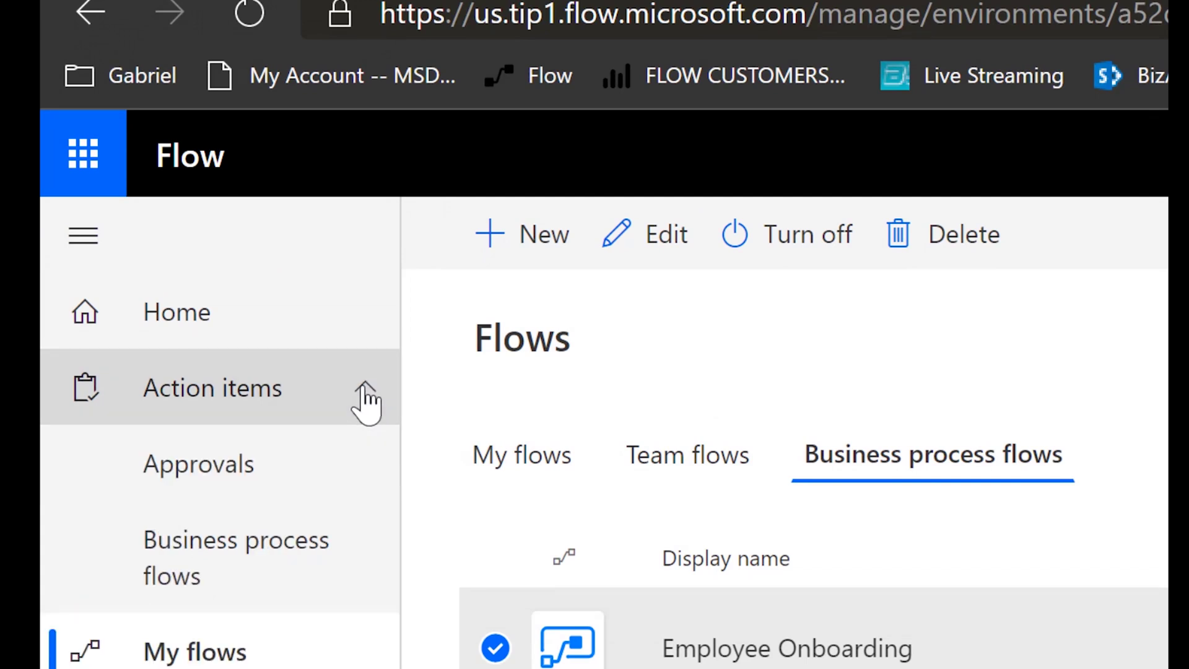